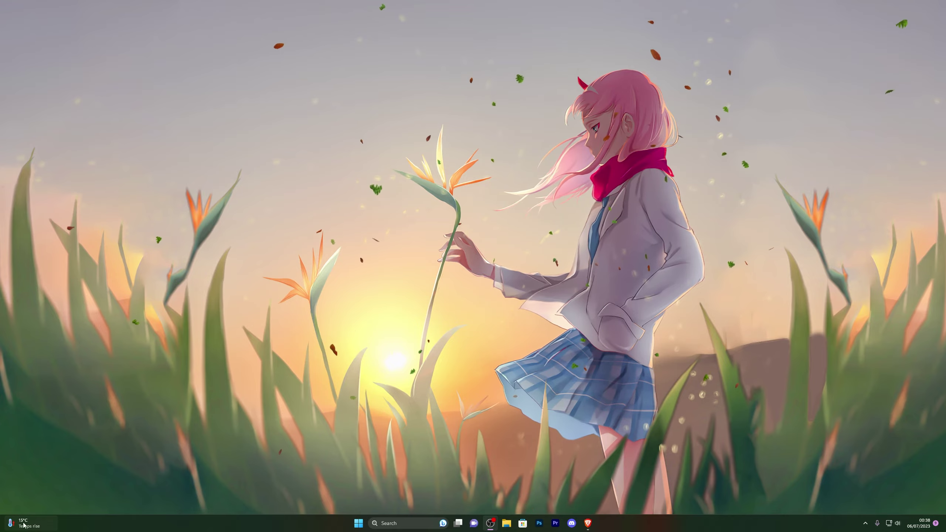
Look up the Virus & threat protection settings in Windows Security, then close it.
left_click(357, 525)
type("virus")
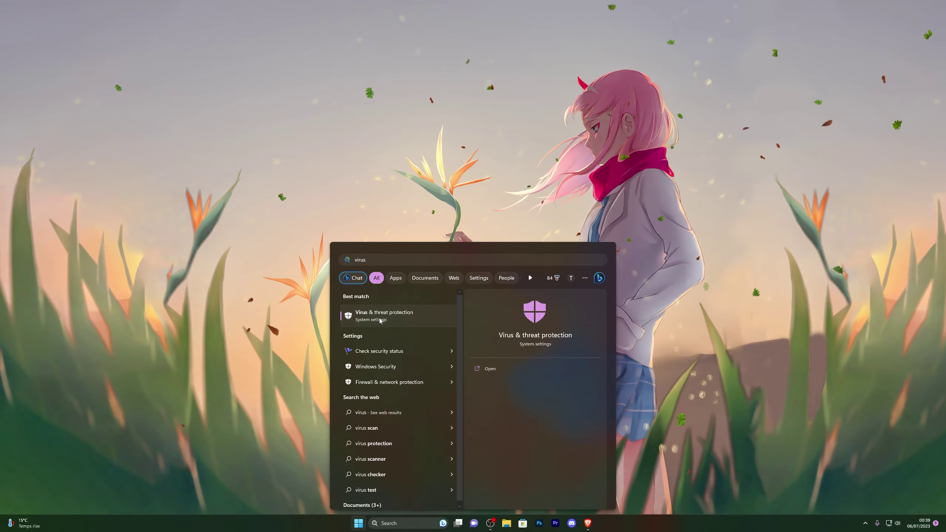
left_click(379, 317)
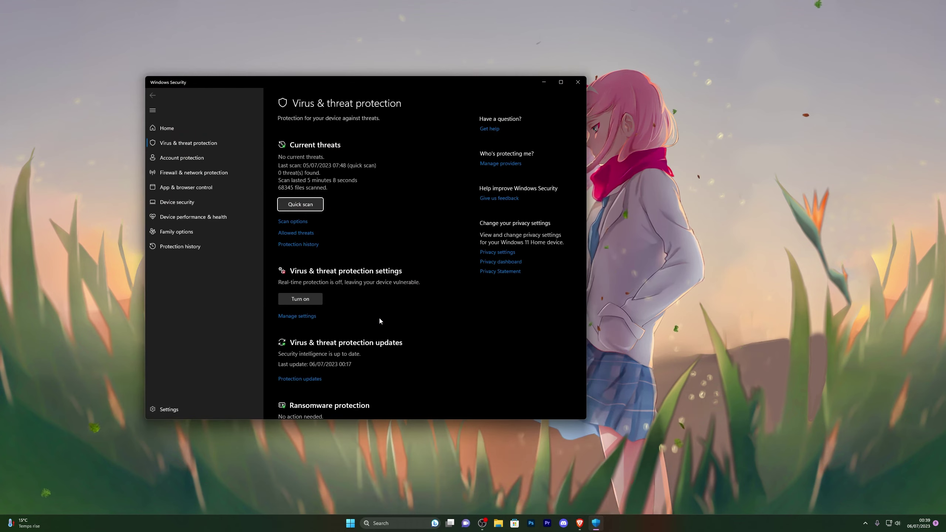
left_click(292, 318)
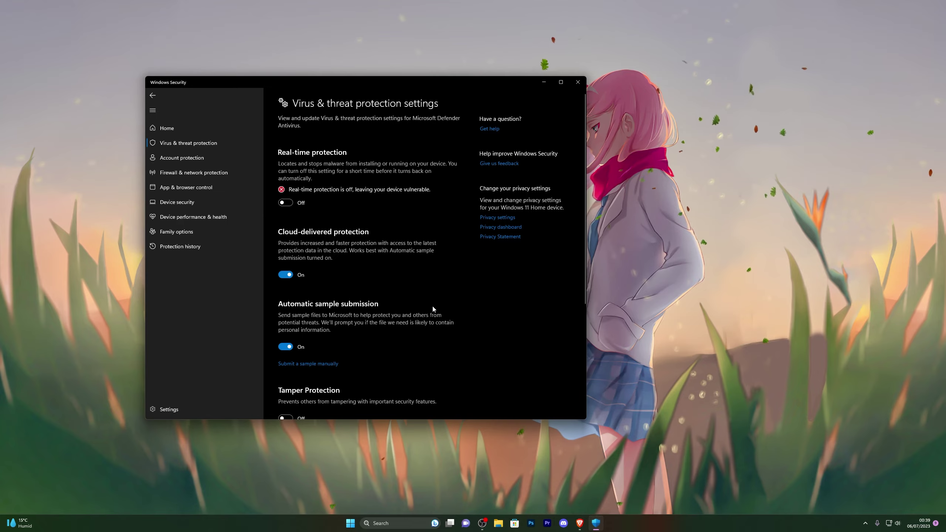
left_click(578, 82)
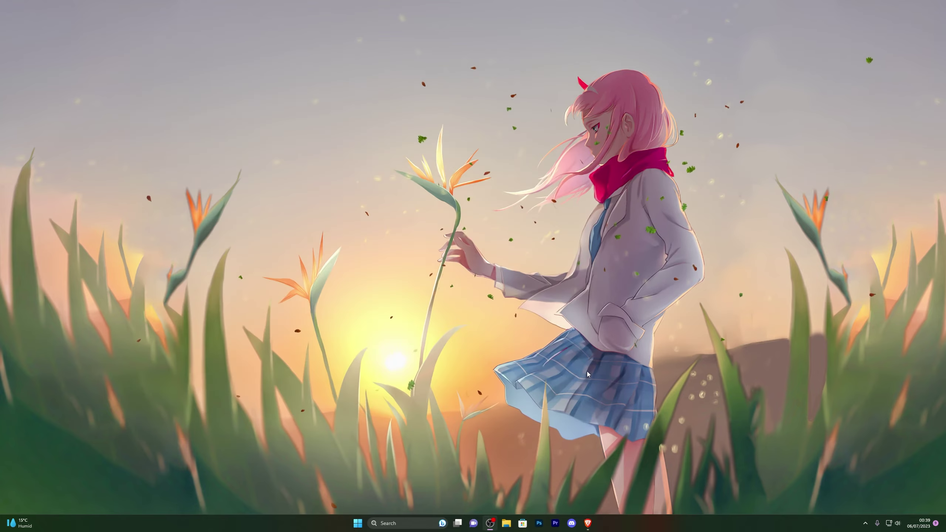
Follow the Executor Download link in Brave to the Filedm Electron executor page.
left_click(588, 523)
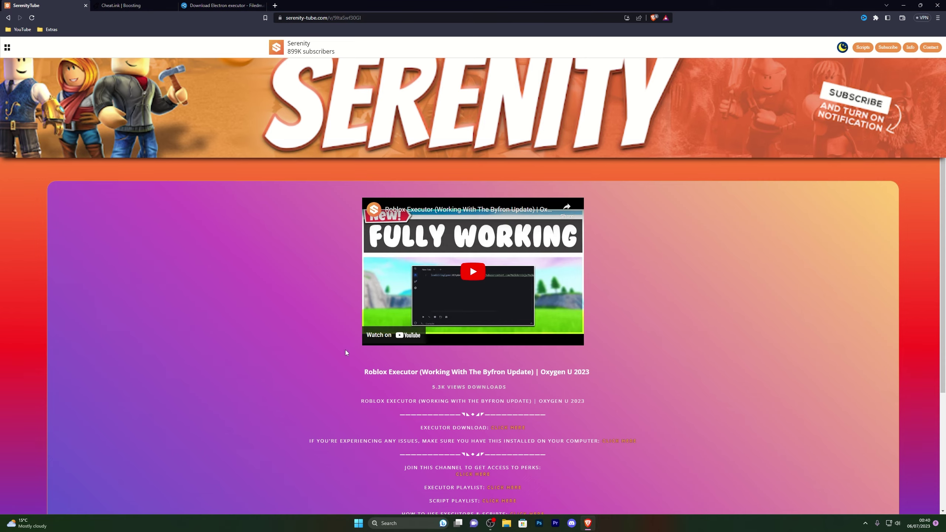
left_click(509, 428)
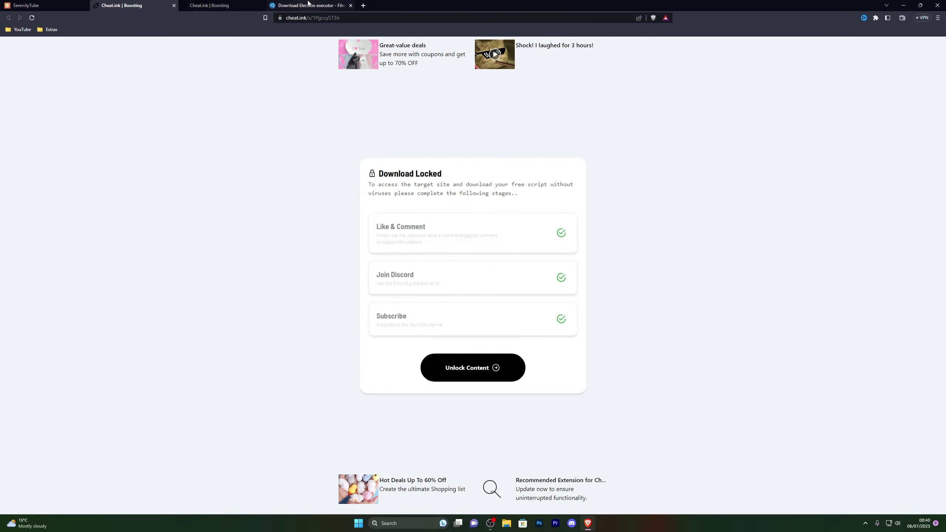
left_click(319, 7)
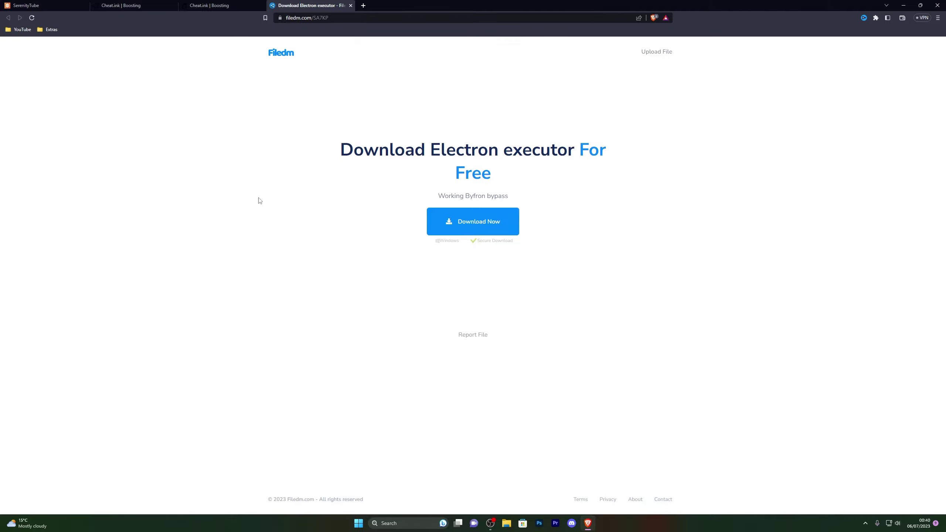
Save Electron executor_93560.exe to the Desktop and confirm it in Brave's downloads list.
left_click(476, 224)
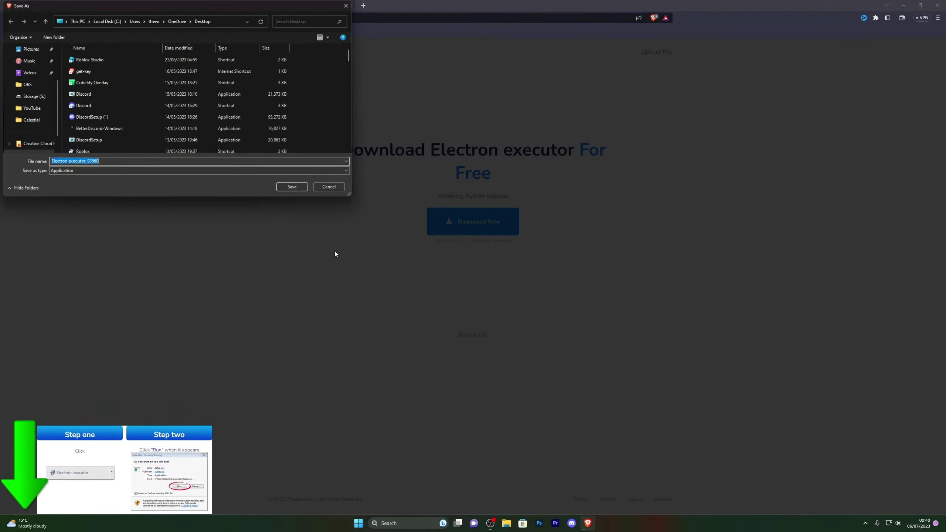
left_click(29, 72)
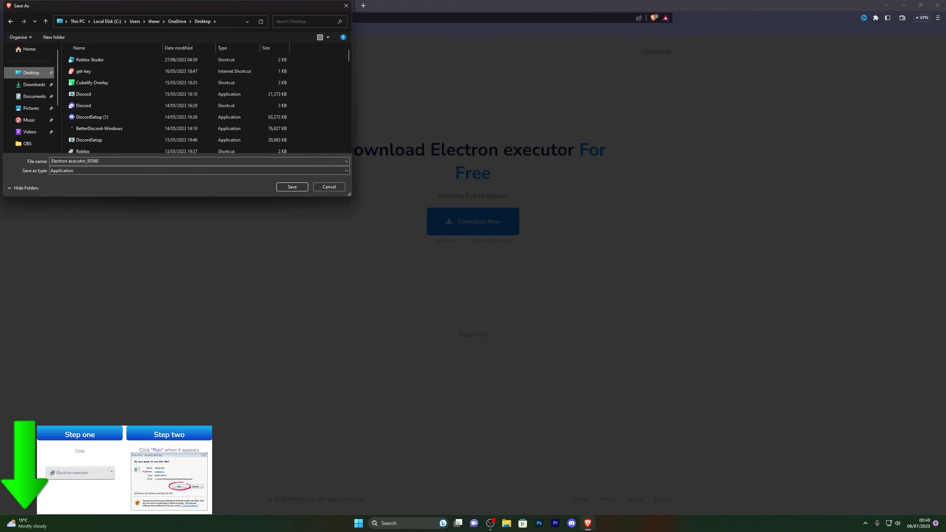
left_click(286, 188)
left_click(874, 17)
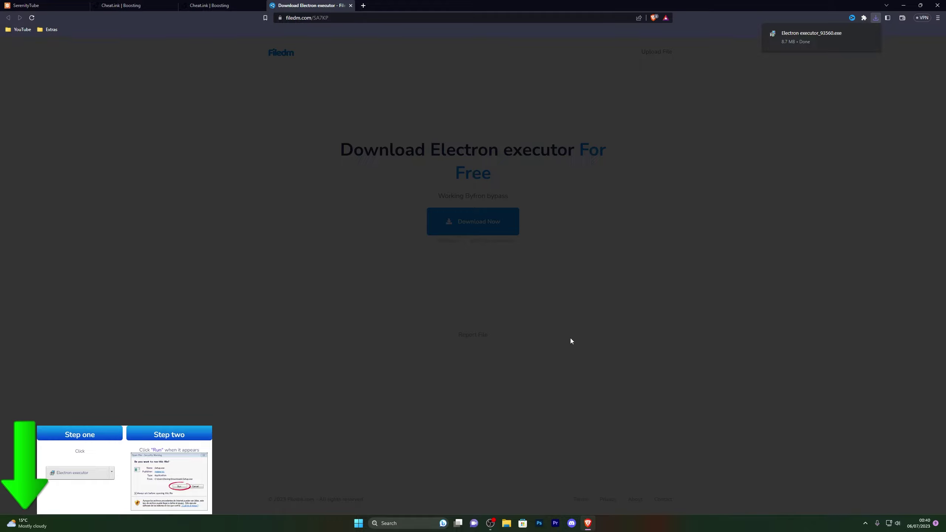
key("ctrl+j")
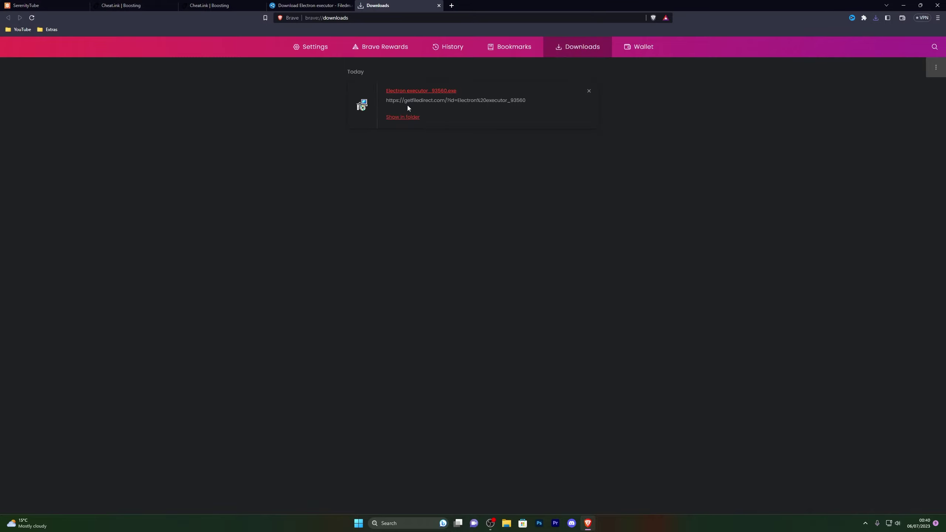
key("super+d")
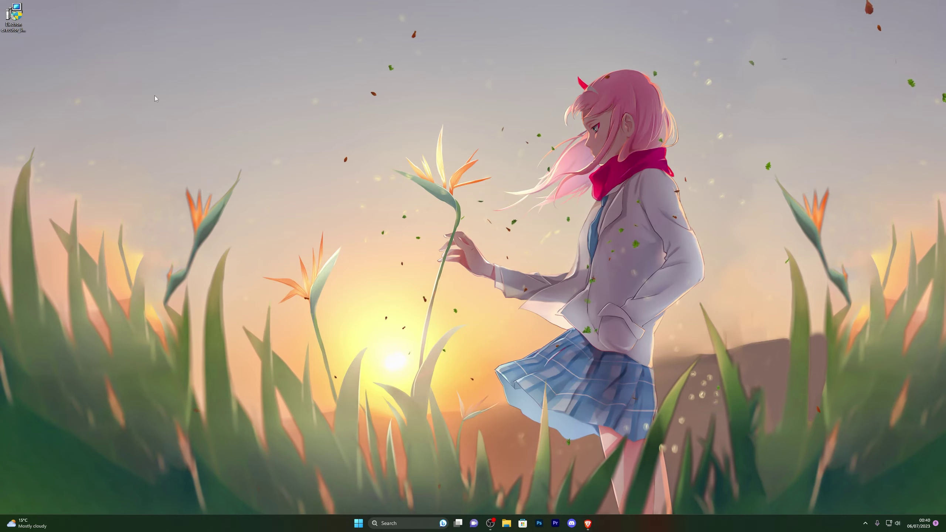
Run the Electron executor, skip the Opera offer, decline FreeVPN and PDF Suite 2021, and open its link.
double_click(14, 18)
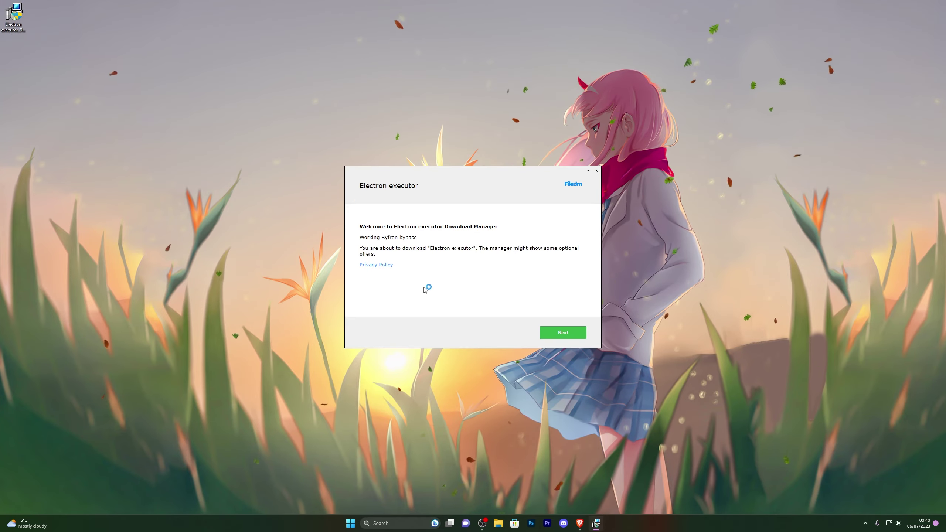
left_click(562, 331)
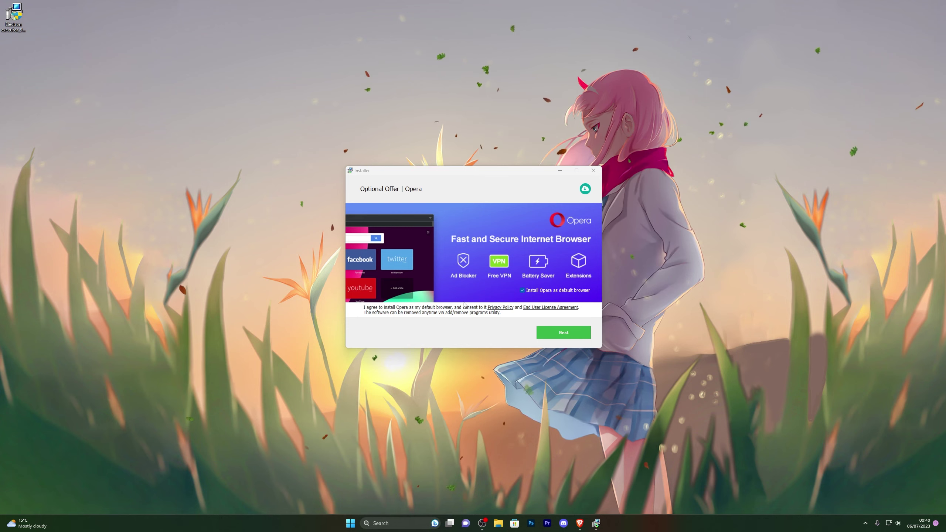
left_click(554, 337)
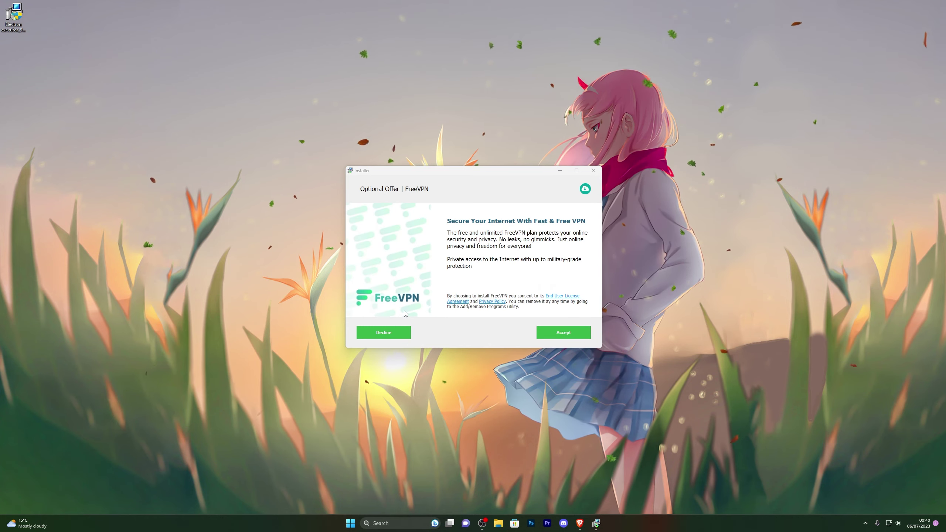
left_click(384, 334)
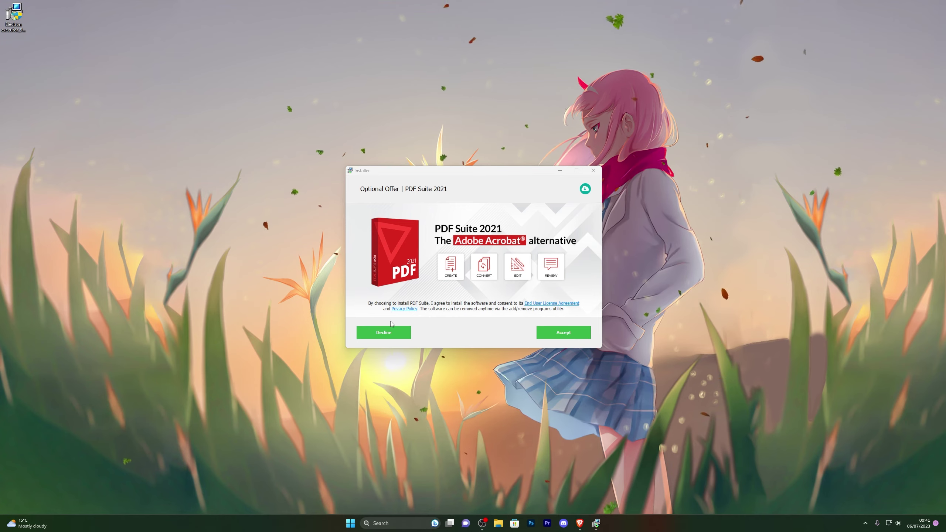
left_click(384, 333)
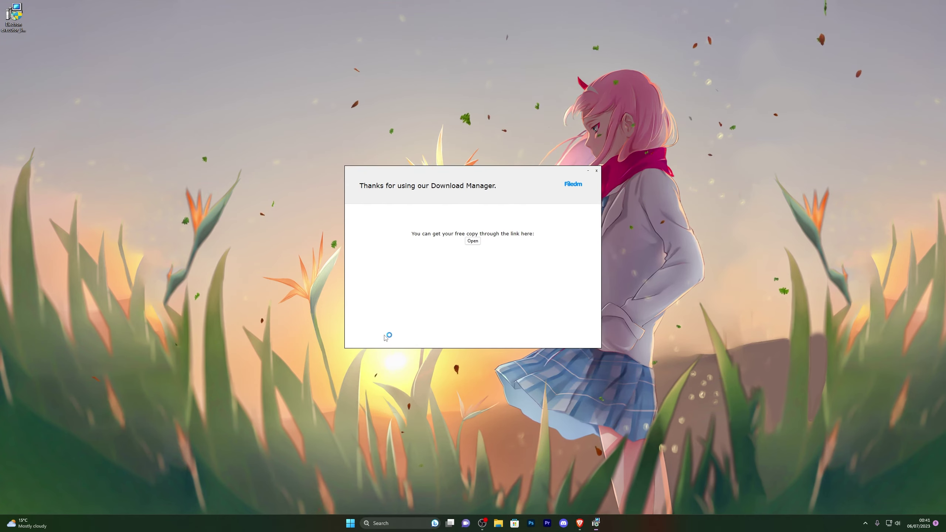
left_click(472, 241)
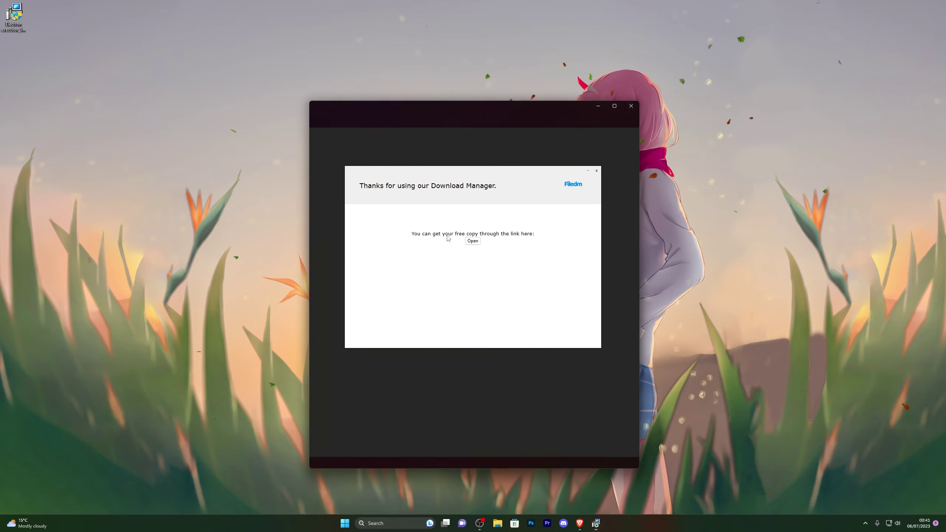
Load the copied download link in Brave and save Electron.zip to the Desktop.
left_click(317, 127)
key("shift+End")
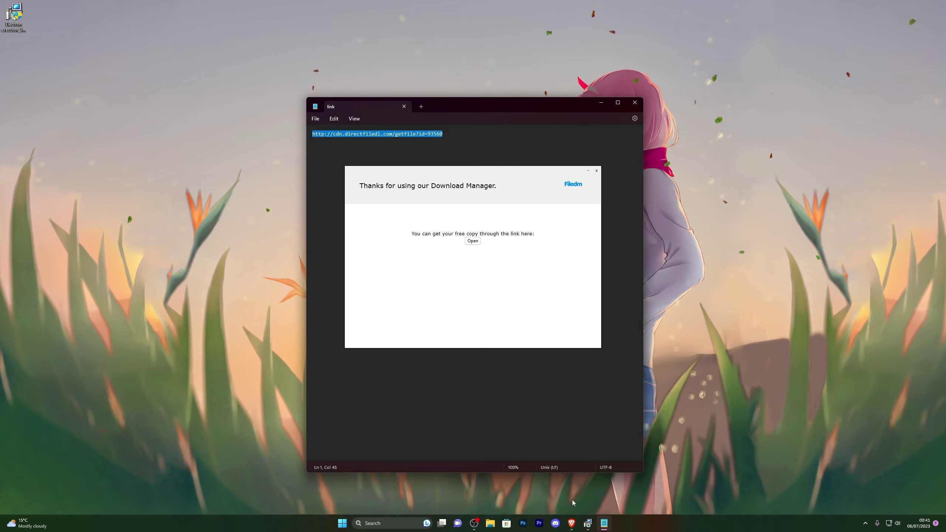
left_click(572, 524)
left_click(396, 18)
type("http://cdn.directfiledl.com/getfile?id=93560")
key("Return")
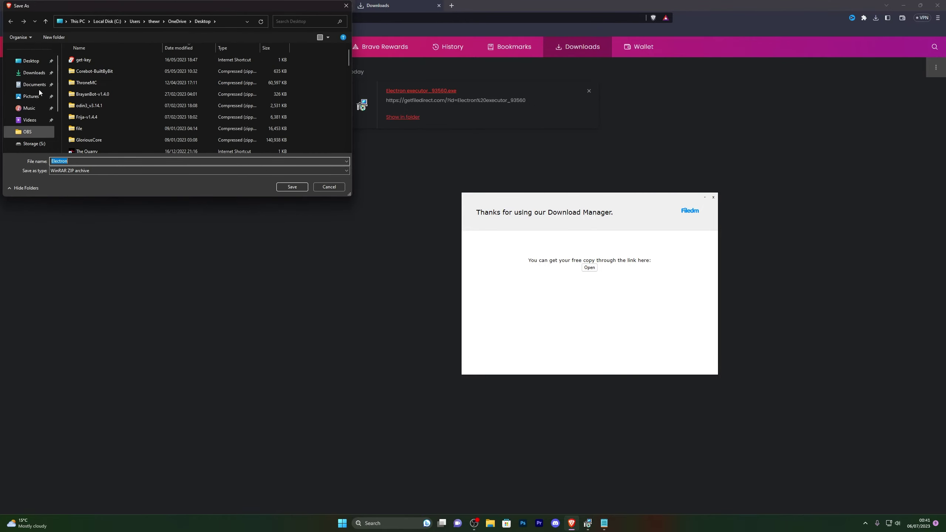
left_click(31, 73)
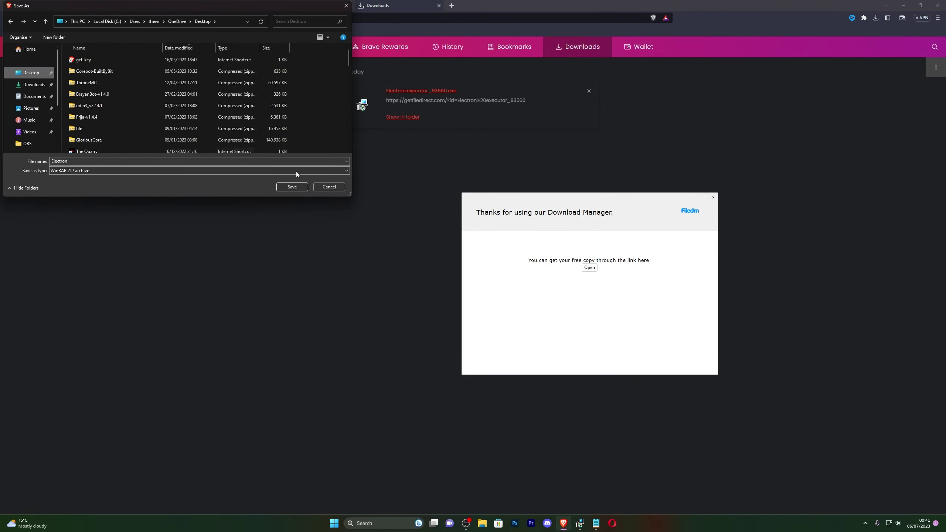
left_click(293, 187)
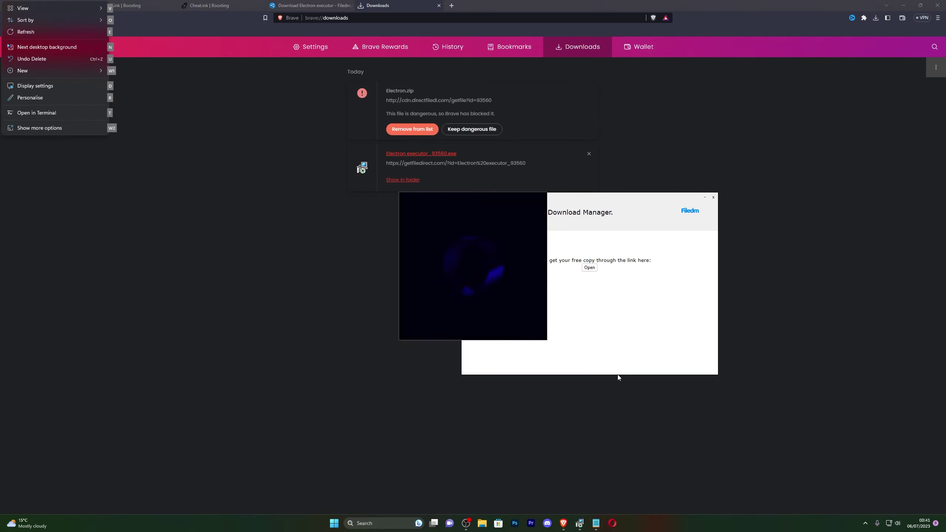
Remove the executor .exe from Brave's downloads, move the Filedm popup aside, and show the desktop.
left_click(589, 153)
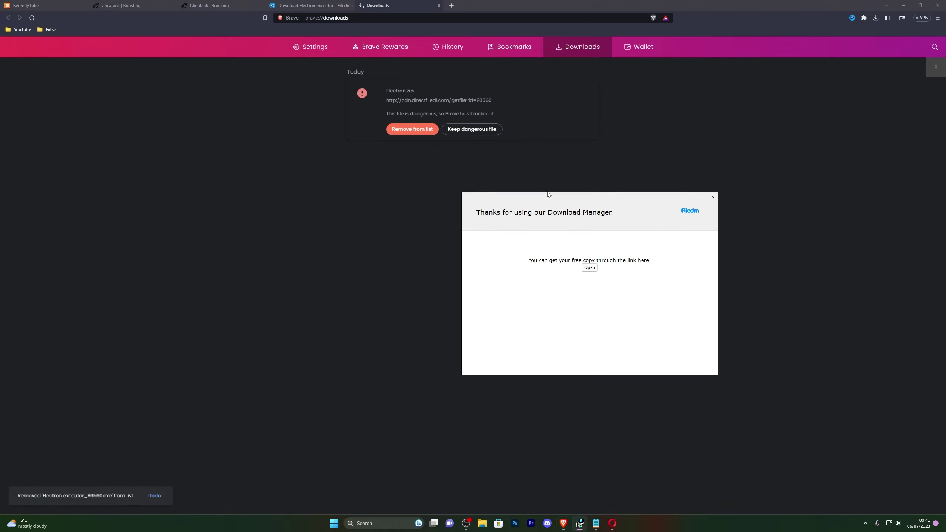
left_click_drag(660, 205, 494, 201)
left_click(529, 269)
left_click_drag(443, 134, 317, 128)
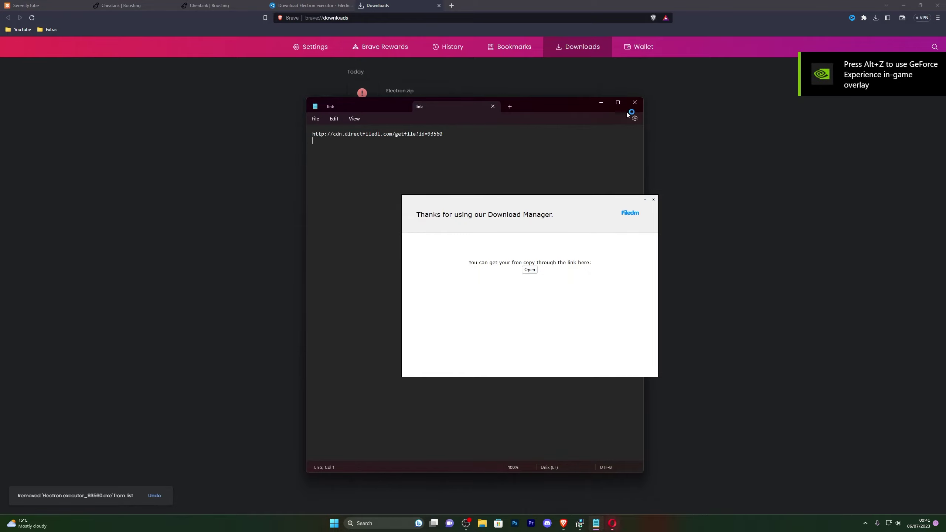
key("super+d")
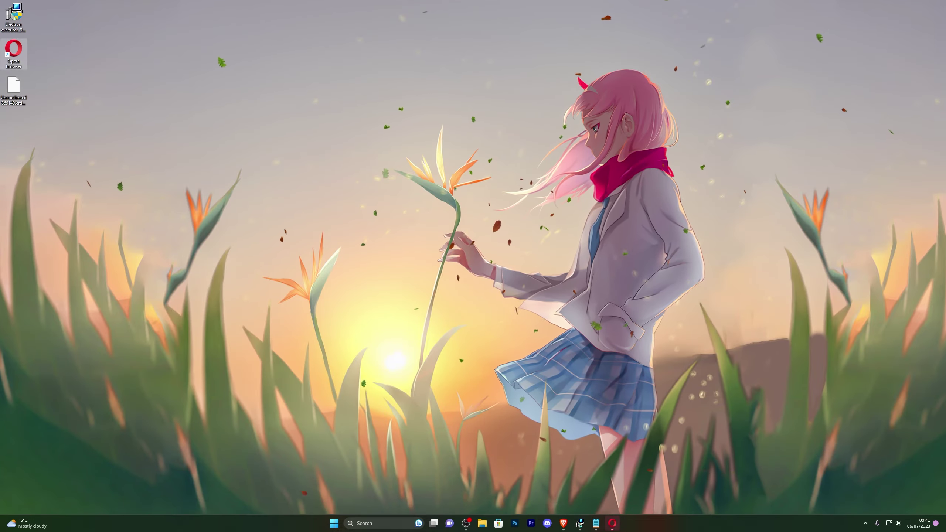
Keep the blocked Electron.zip despite Brave's dangerous-file warning, then show the desktop.
left_click(564, 524)
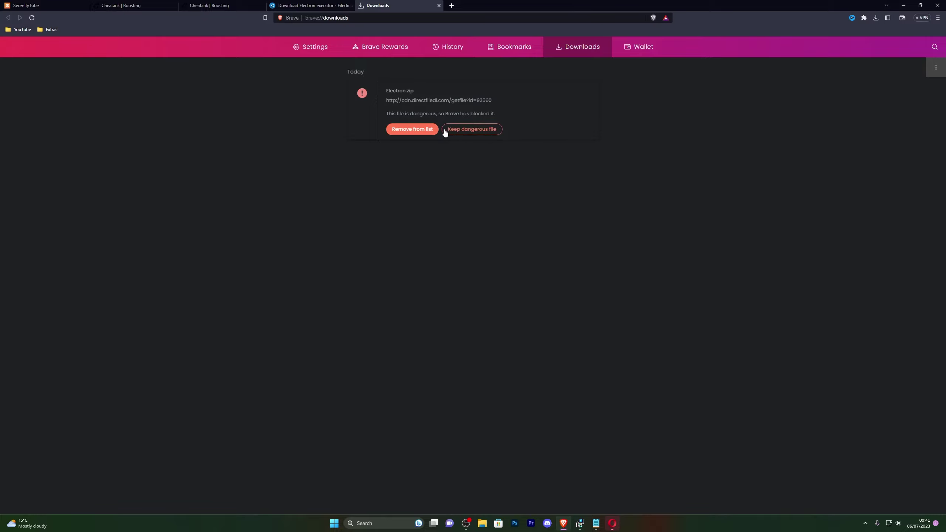
left_click(485, 132)
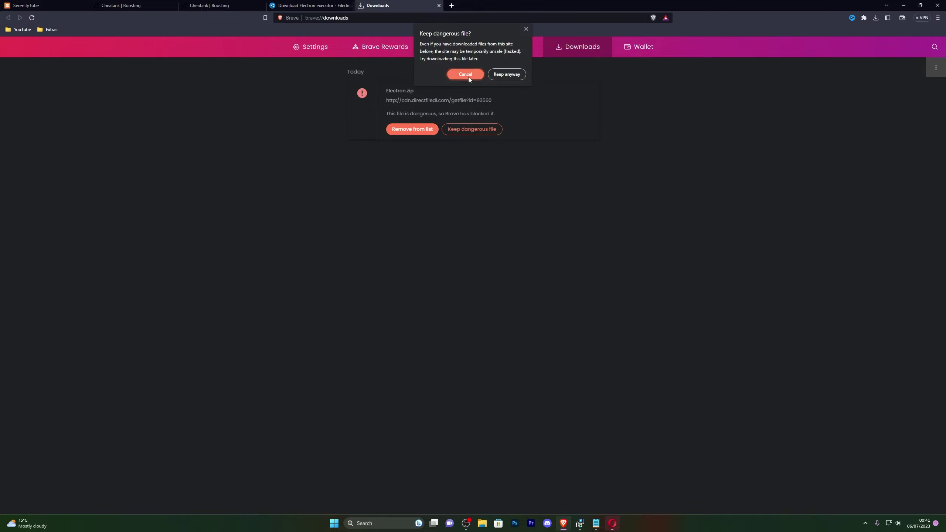
left_click(520, 76)
key("super+d")
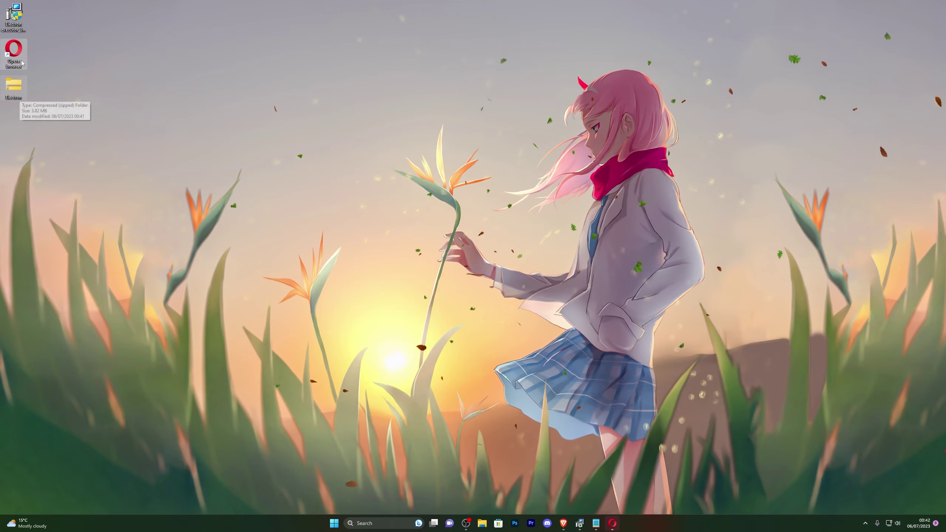
Delete the Electron executor file, closing its running window so the deletion succeeds.
right_click(17, 15)
left_click(85, 24)
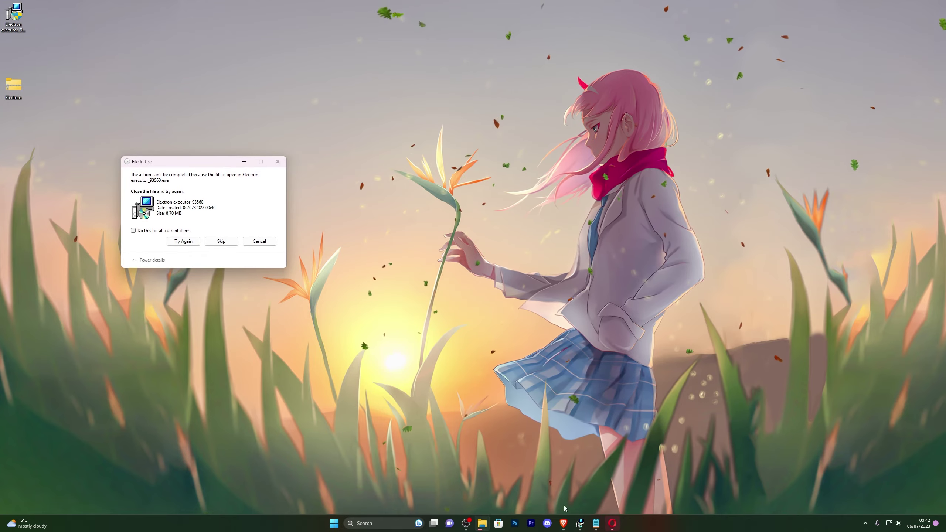
left_click(629, 483)
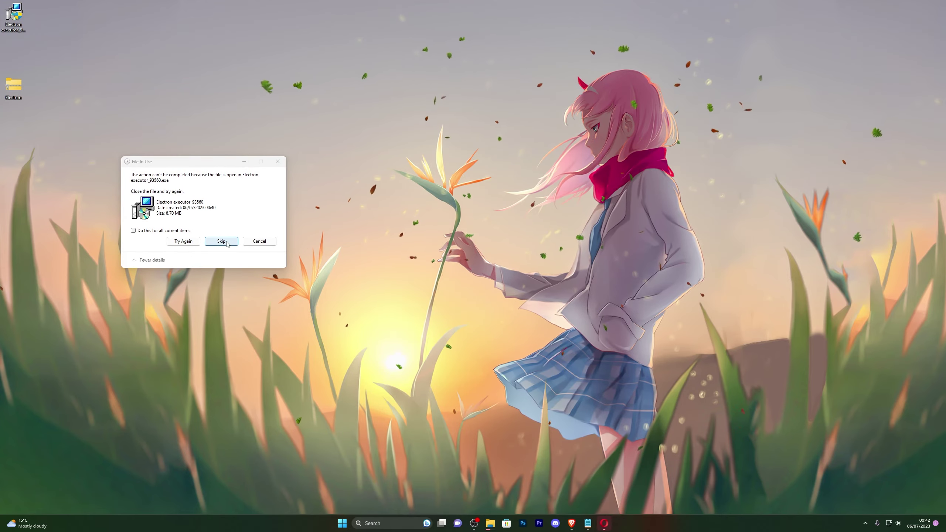
left_click(184, 241)
Extract Electron.zip into an Electron folder on the desktop, then delete the zip.
left_click_drag(11, 88, 11, 13)
right_click(15, 17)
key("Escape")
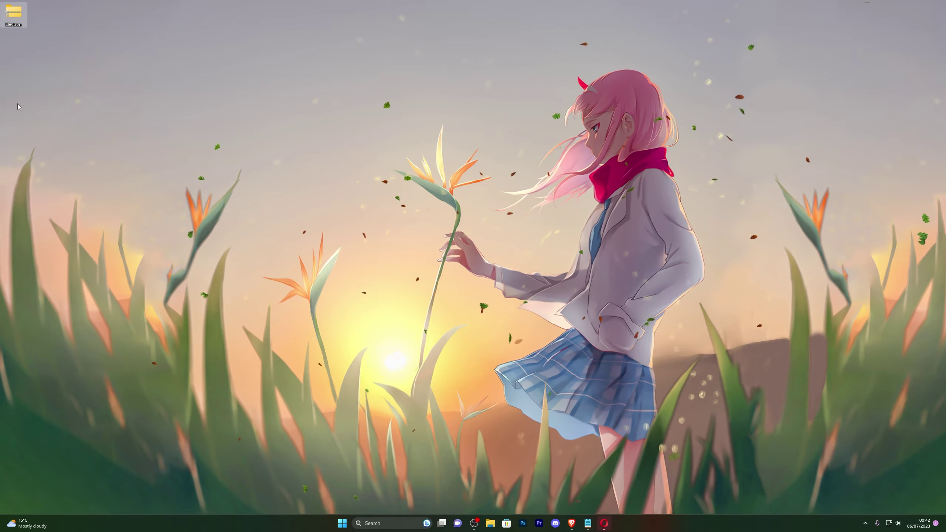
right_click(19, 18)
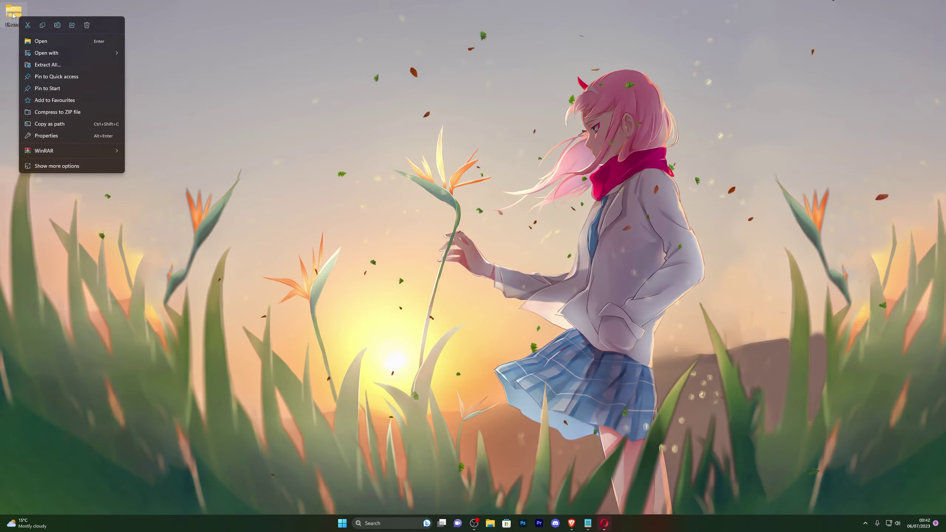
left_click(47, 64)
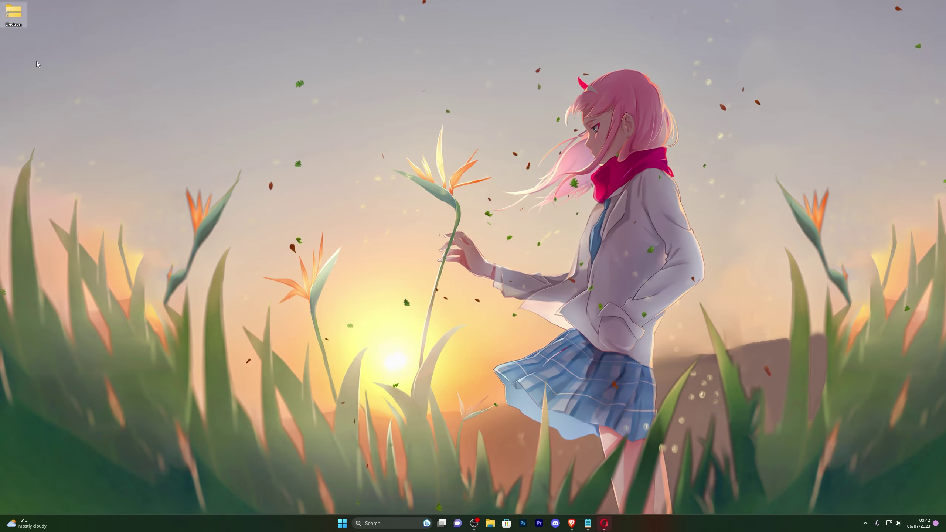
key("Return")
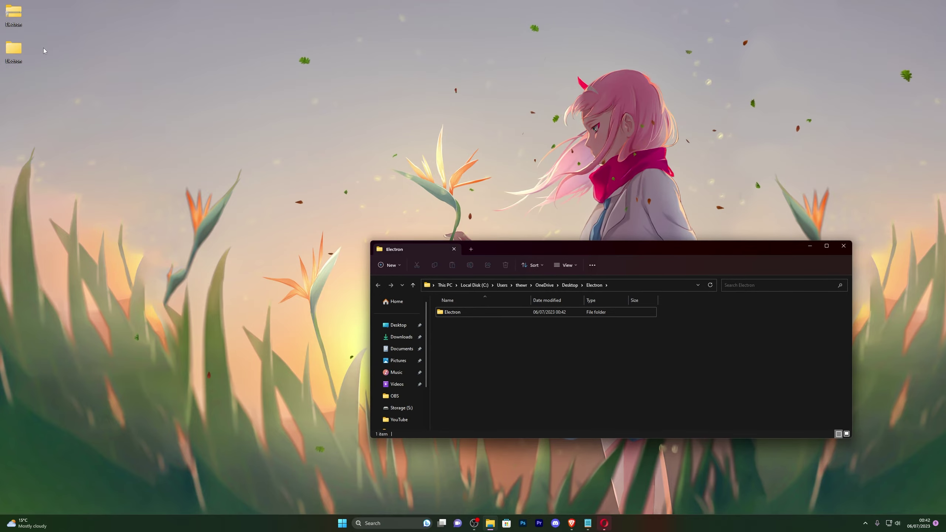
left_click(837, 248)
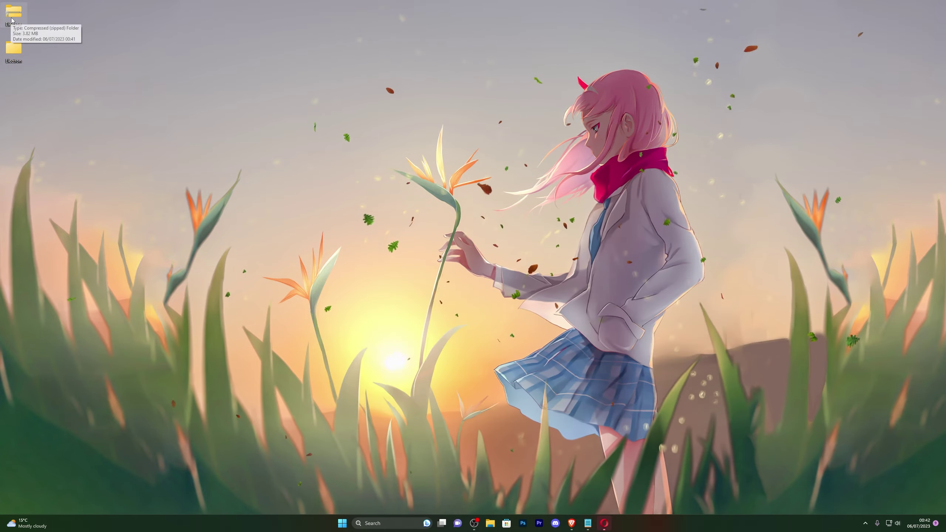
right_click(12, 15)
left_click(78, 21)
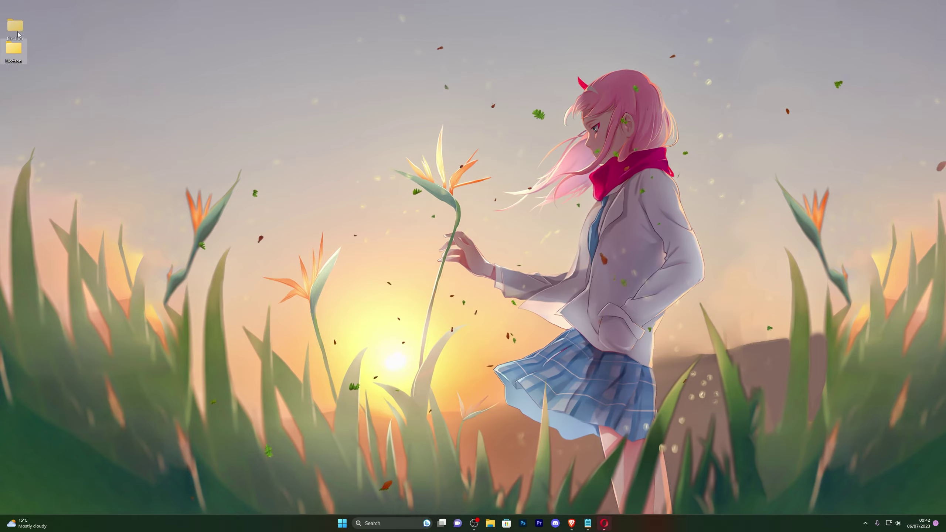
Open Virus & threat protection settings and begin adding a new Defender exclusion.
left_click(341, 523)
type("virus")
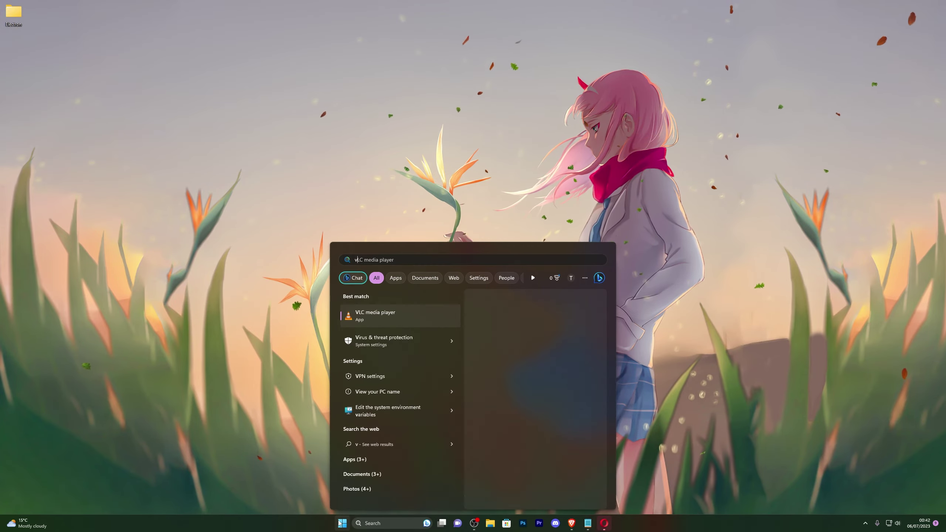
left_click(380, 311)
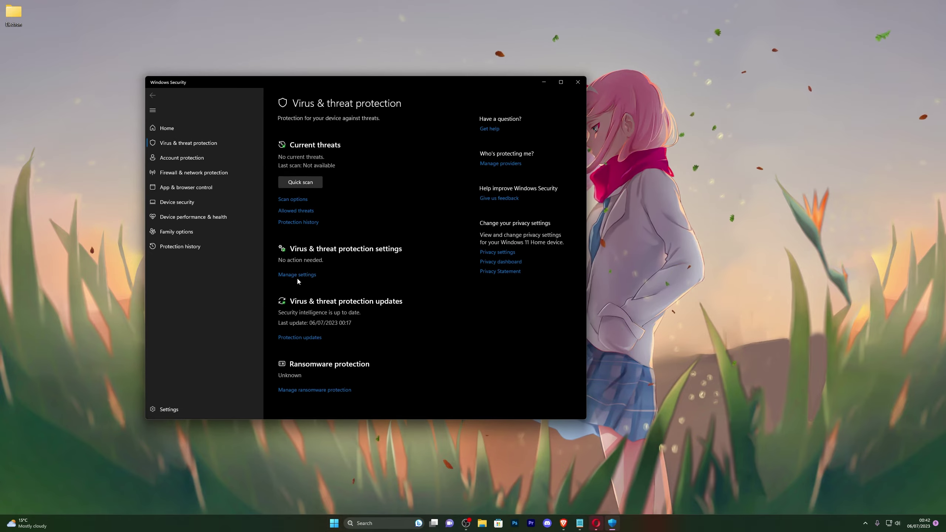
left_click(297, 275)
scroll(303, 364, "down", 5)
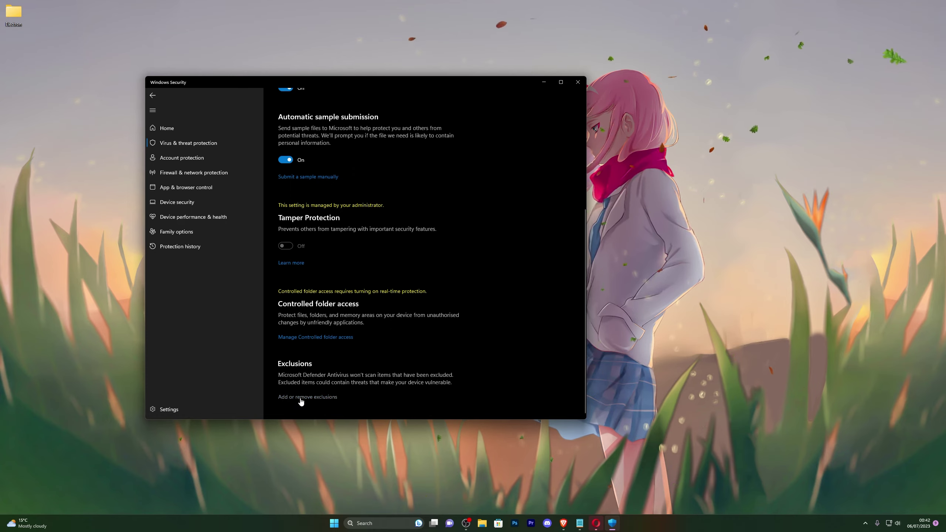
left_click(289, 398)
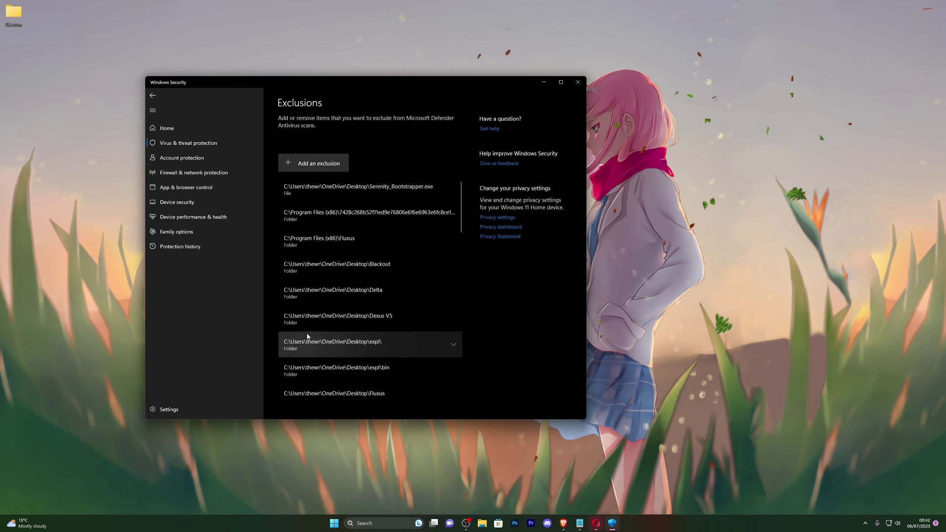
left_click(315, 165)
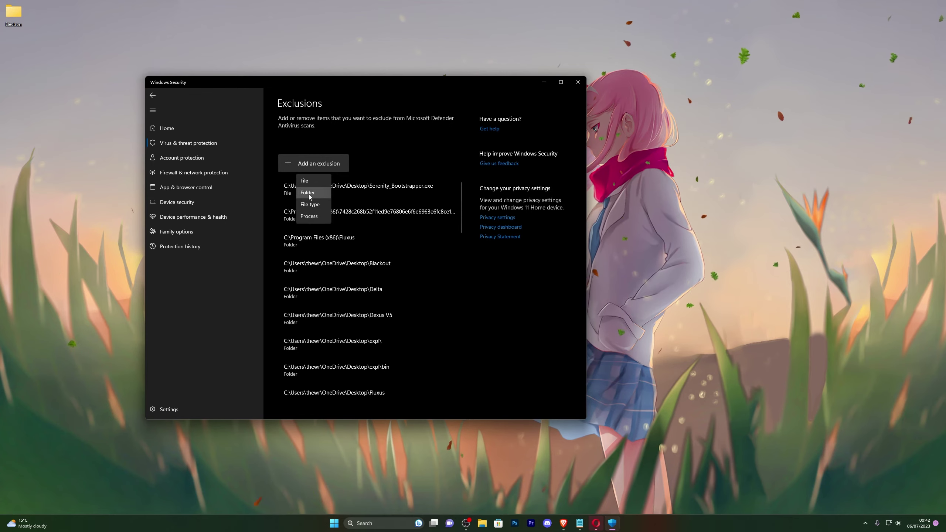
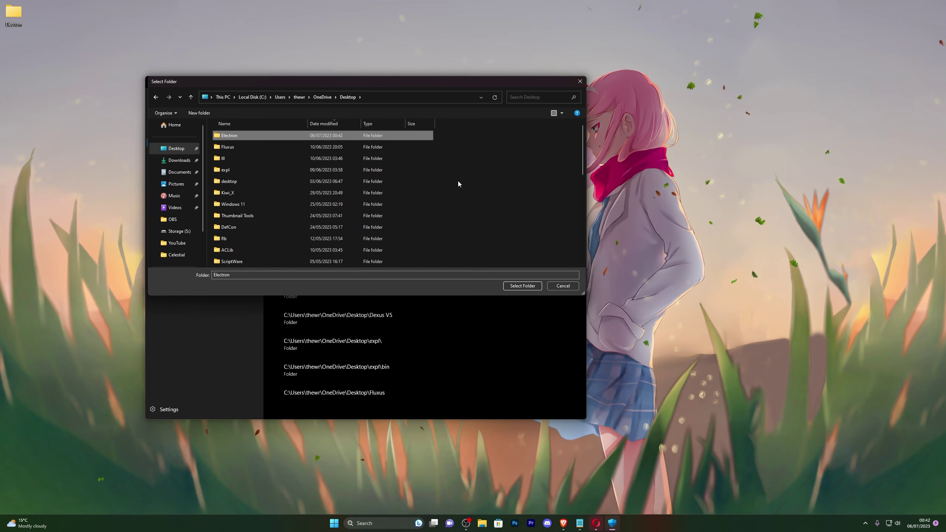
Pick the Desktop's Electron folder in the Select Folder dialog as the exclusion.
double_click(401, 135)
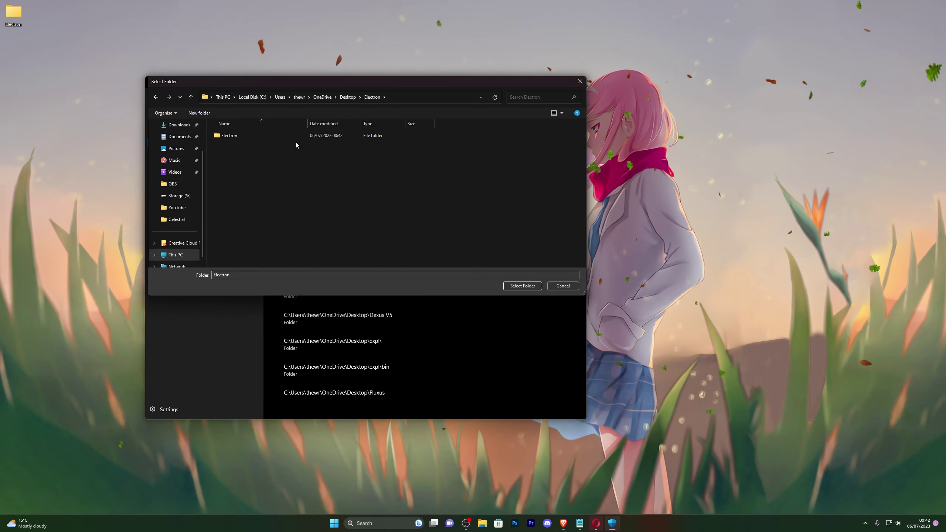
left_click(156, 97)
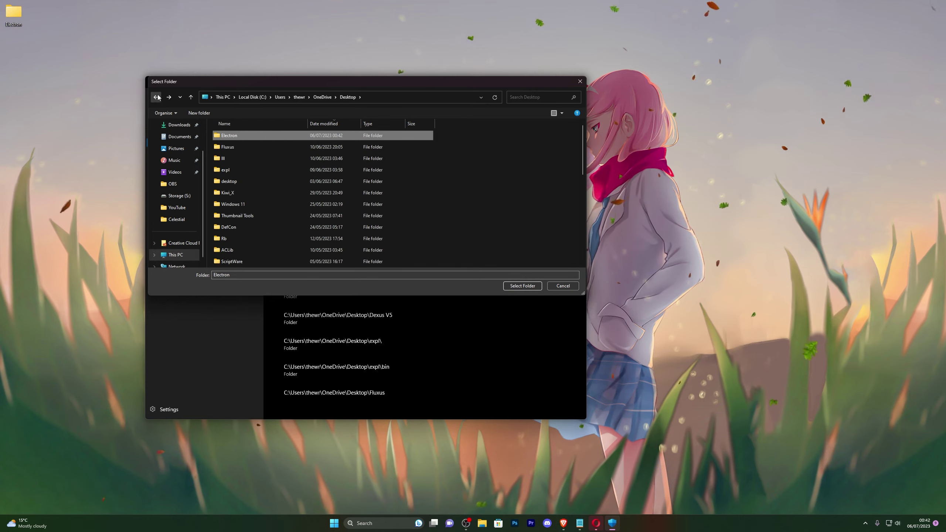
left_click(523, 286)
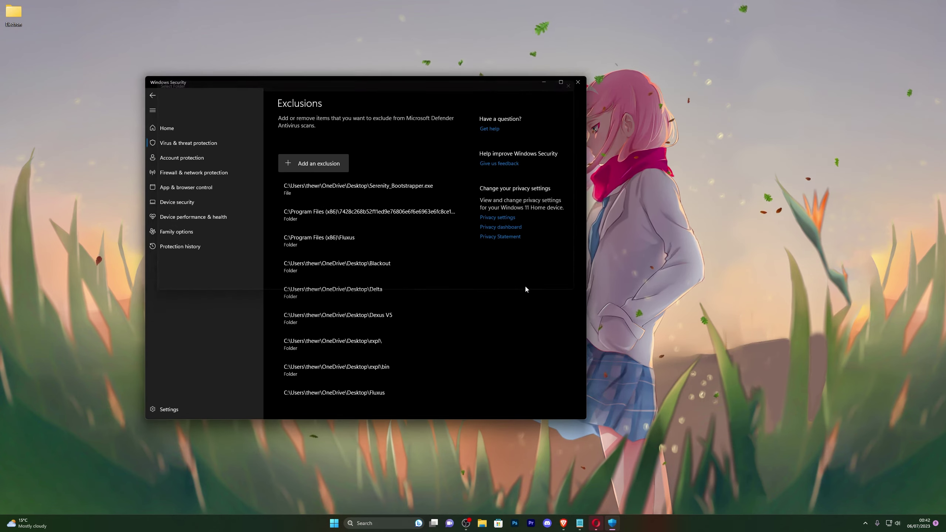
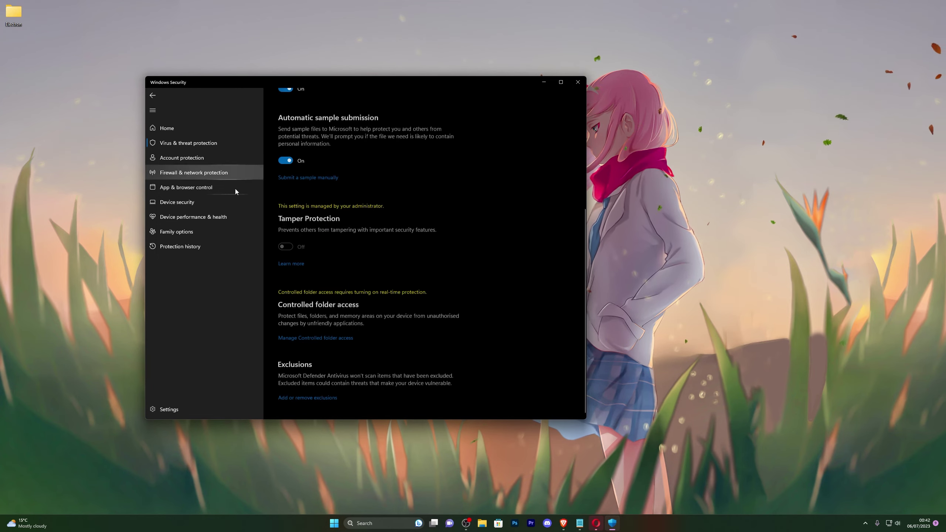
Close Windows Security and open the Electron folder from the desktop.
scroll(339, 268, "up", 5)
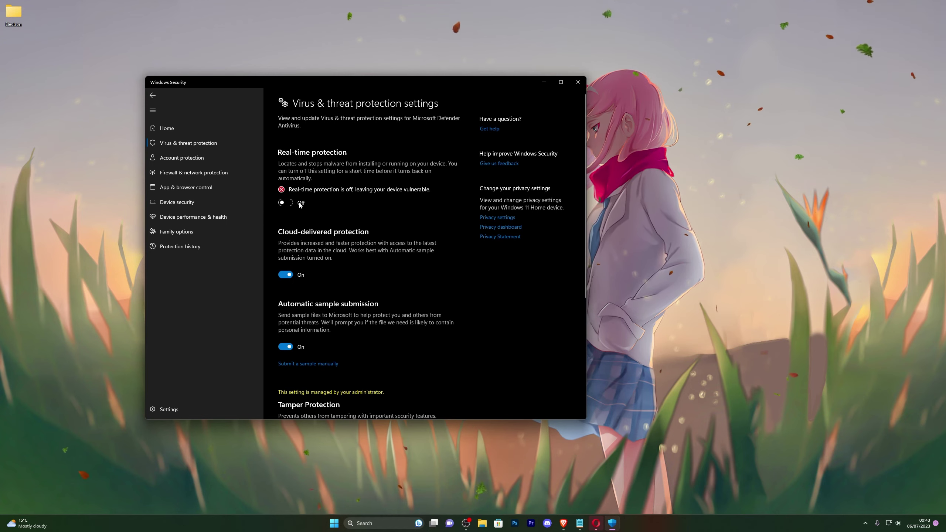
left_click(577, 83)
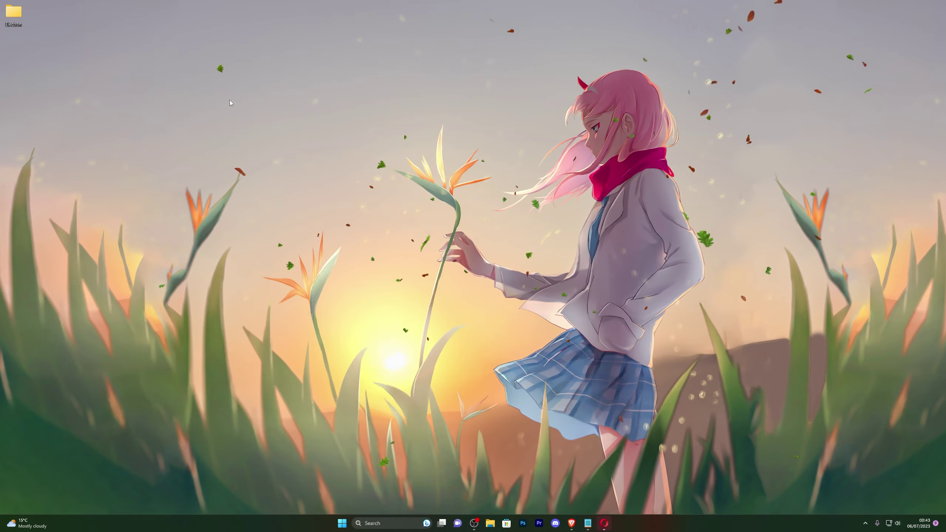
double_click(14, 13)
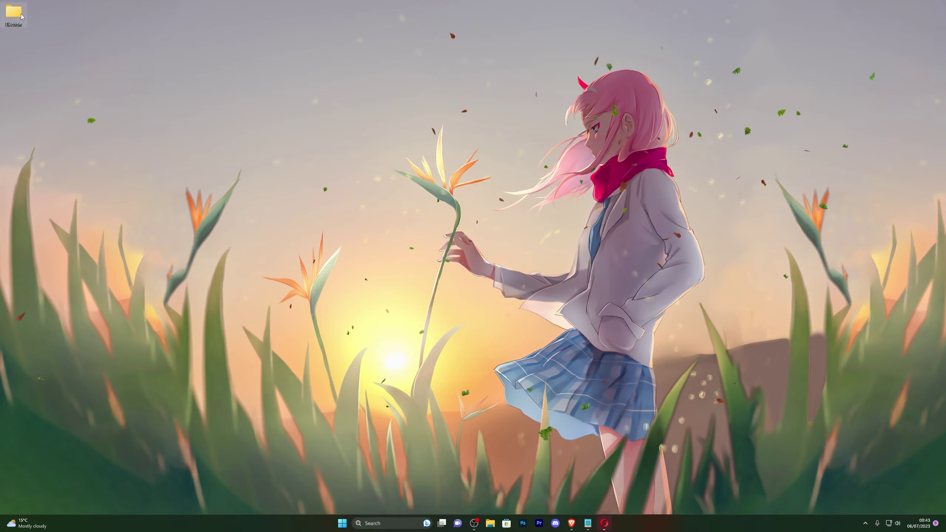
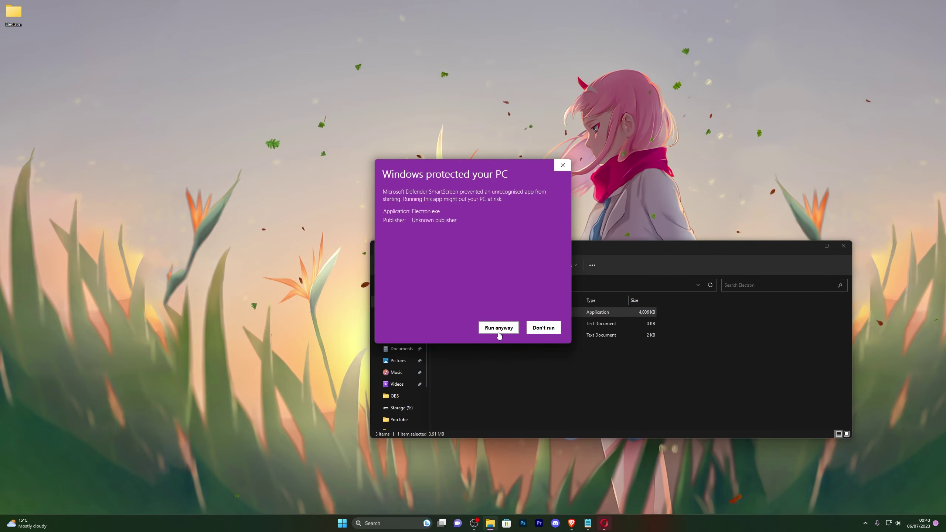
Run Electron.exe past the SmartScreen warning and place its window above the file list.
left_click(500, 334)
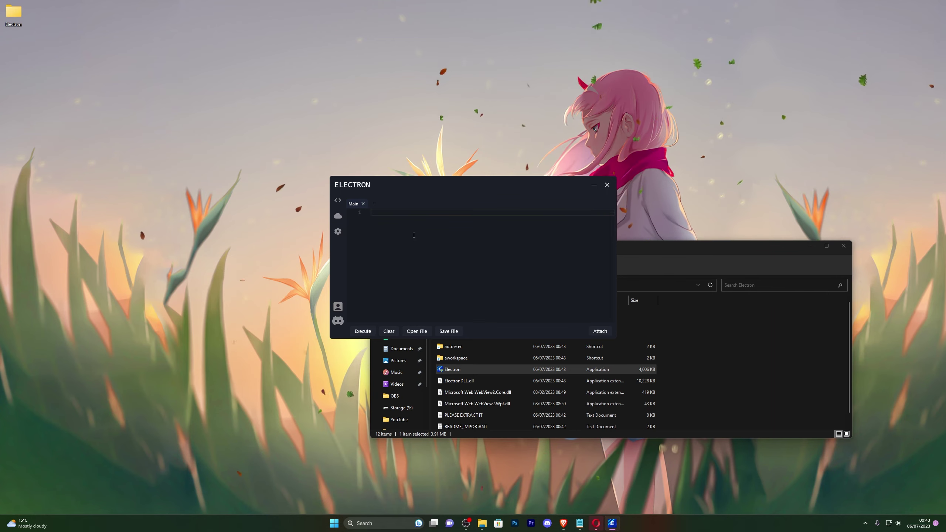
left_click_drag(435, 184, 522, 137)
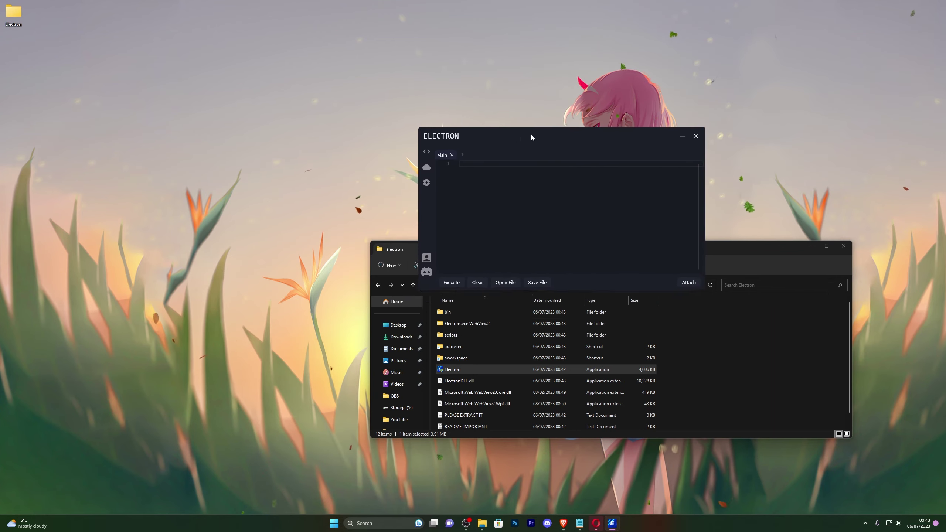
Bring up the Roblox page in the Microsoft Store and shift the executor window down-right.
left_click(502, 522)
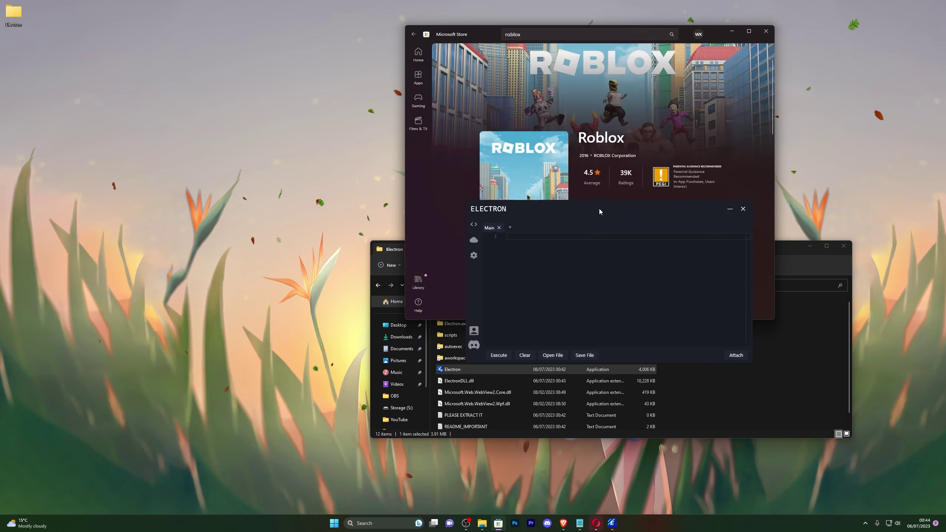
left_click_drag(599, 209, 616, 265)
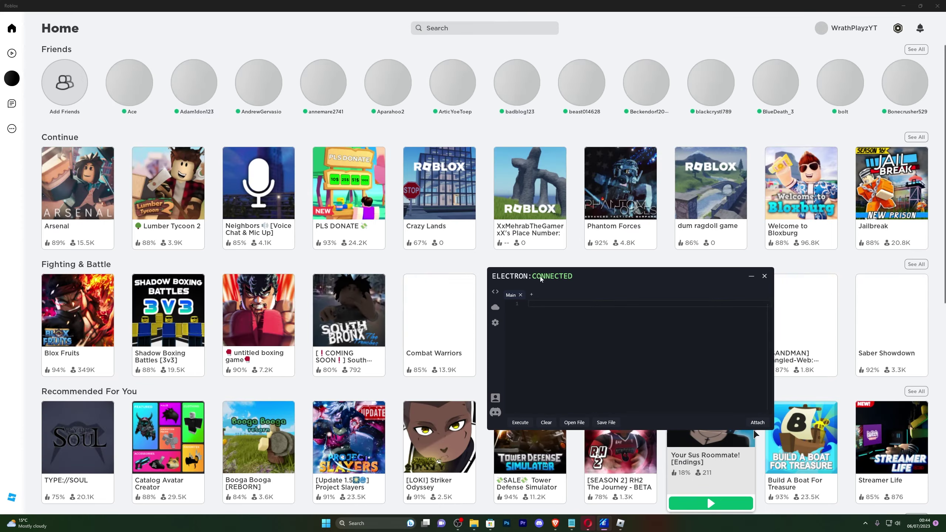
Launch Arsenal in Roblox and check Electron's settings before returning to the script editor.
left_click_drag(592, 278, 529, 252)
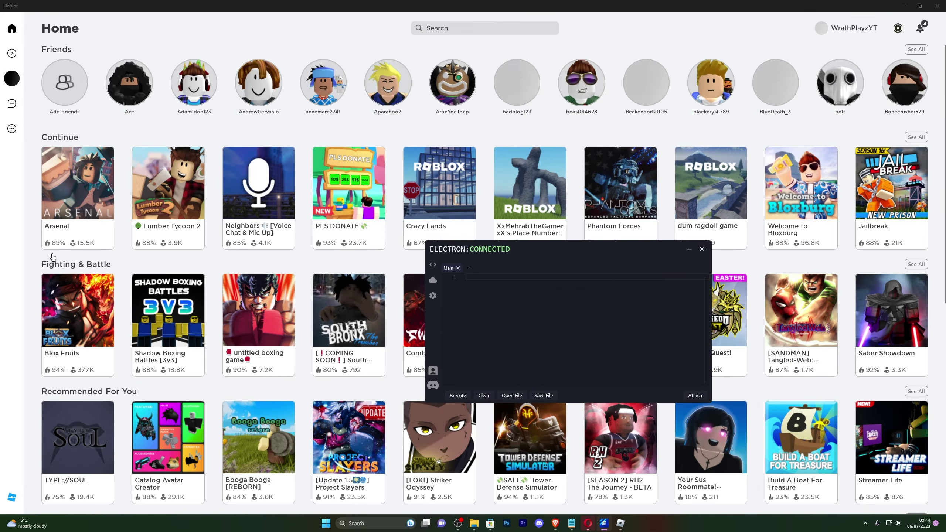
left_click(67, 251)
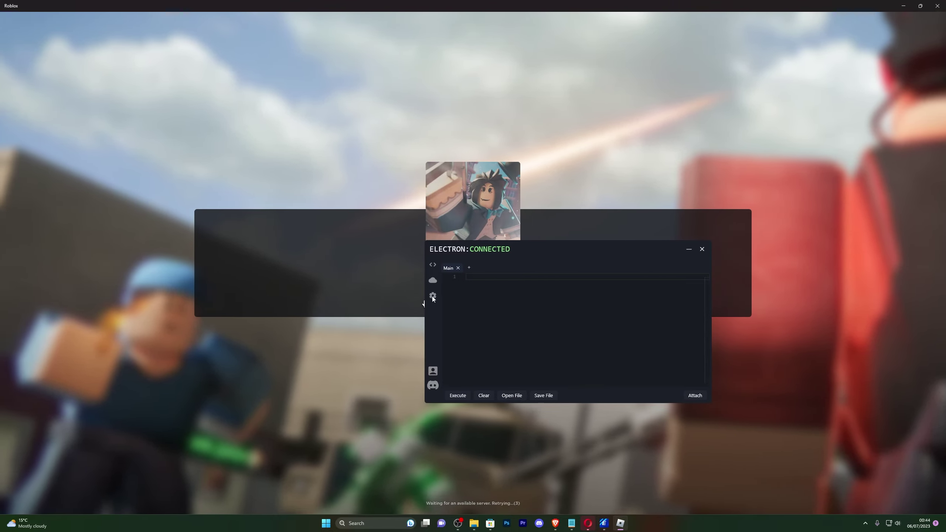
left_click(433, 295)
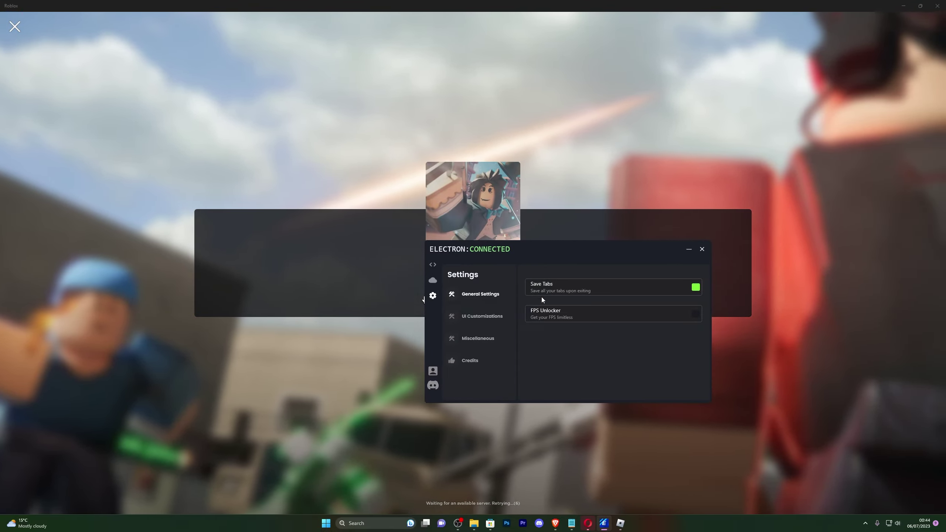
left_click(432, 265)
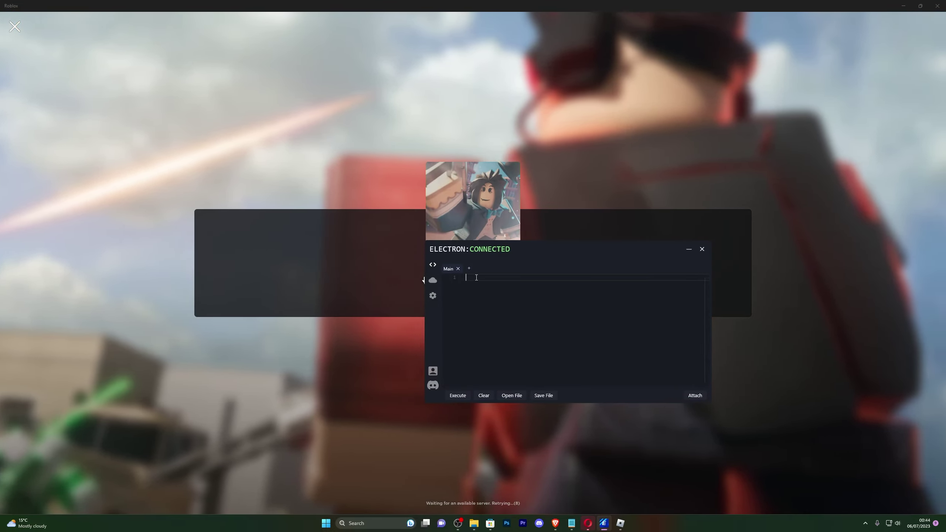
Turn on FPS Unlocker in Electron's General Settings.
left_click(432, 295)
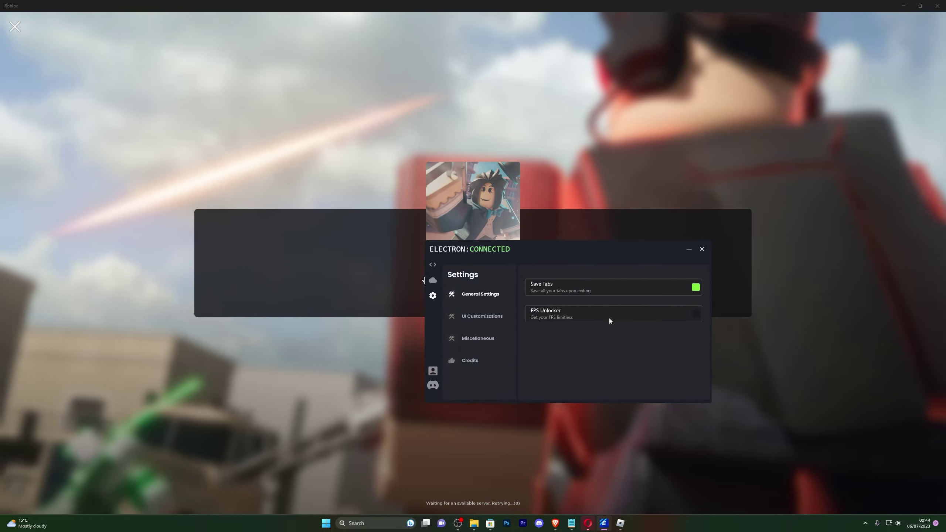
left_click(695, 314)
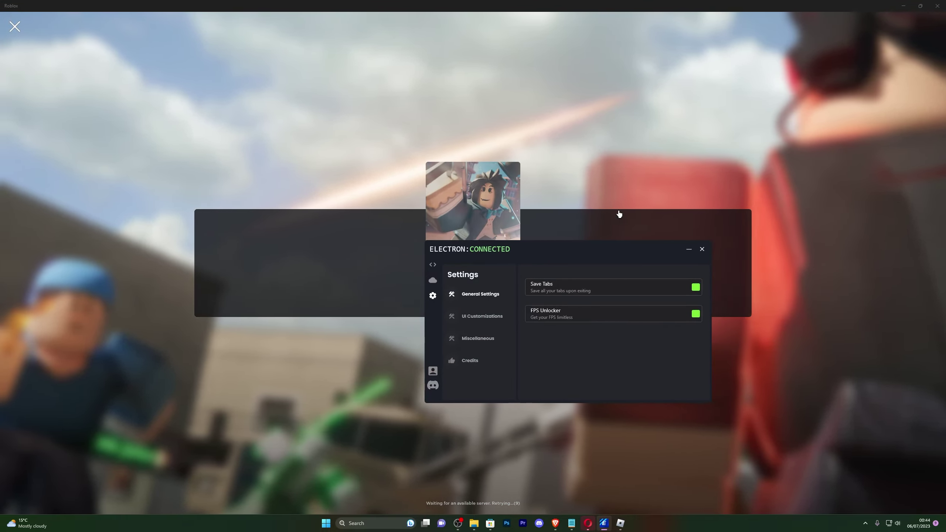
left_click(468, 317)
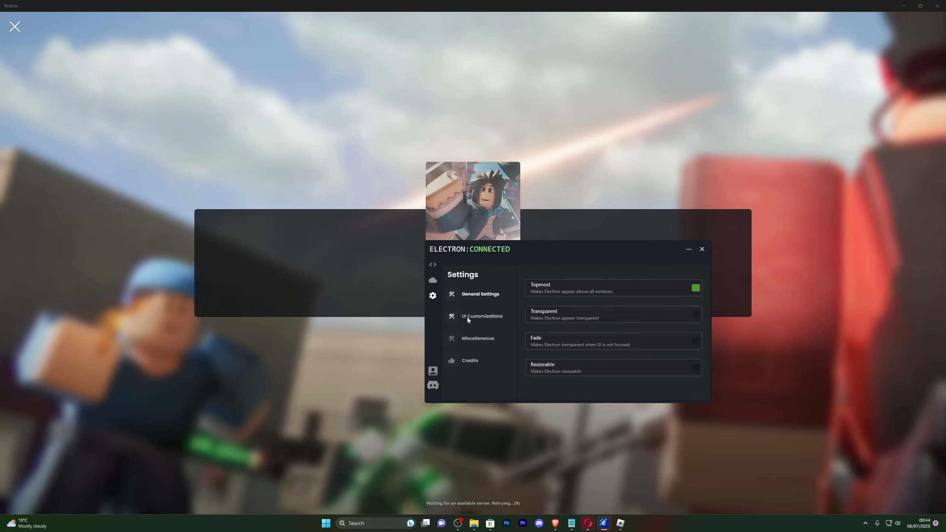
left_click(481, 294)
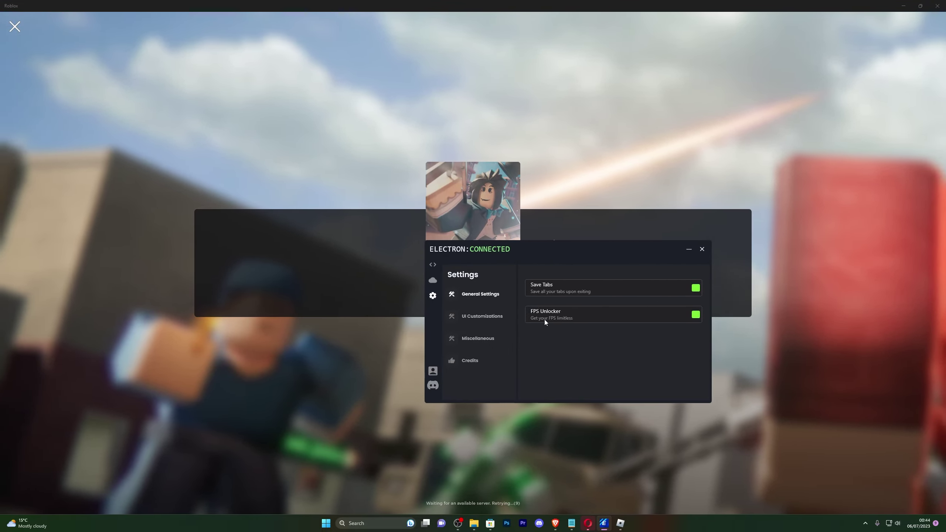
Try the Transparent, Fade and Resizeable window options in UI Customizations, moving the window to compare.
left_click(482, 318)
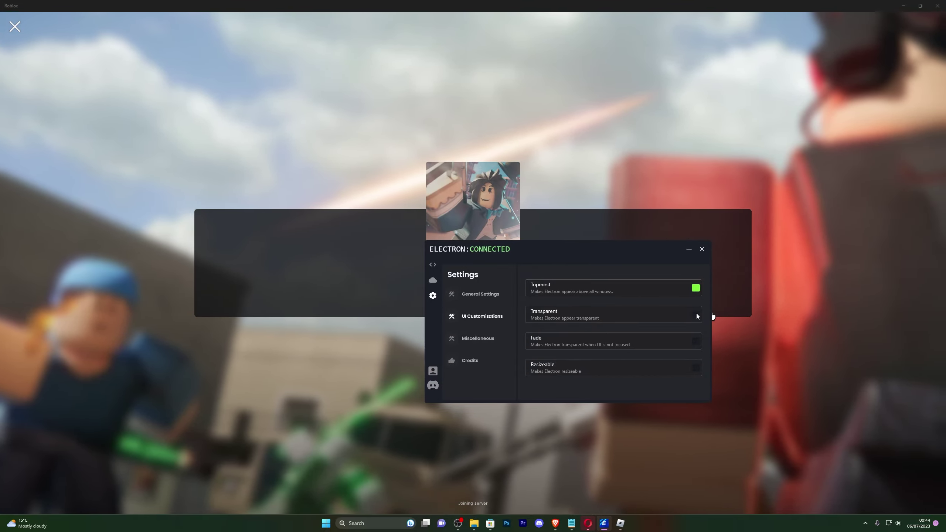
left_click(695, 315)
left_click_drag(629, 247, 516, 160)
left_click(580, 256)
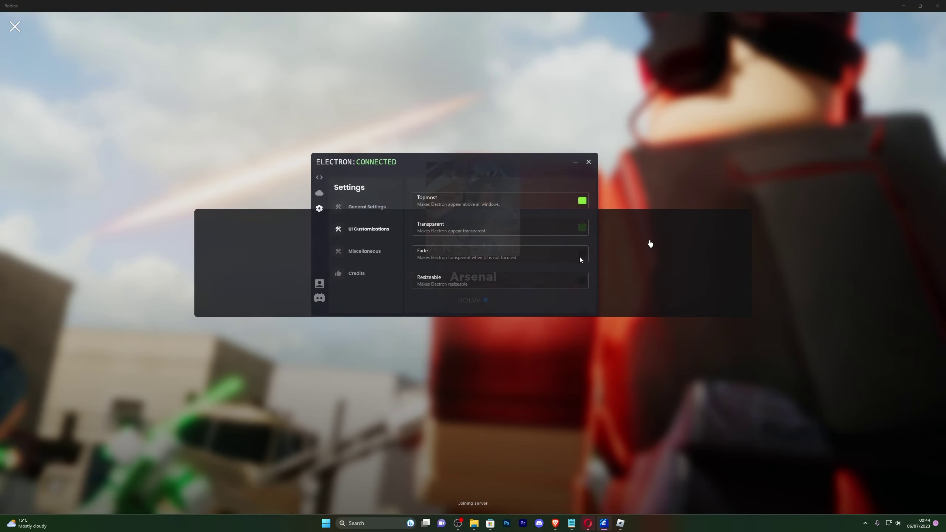
key("l")
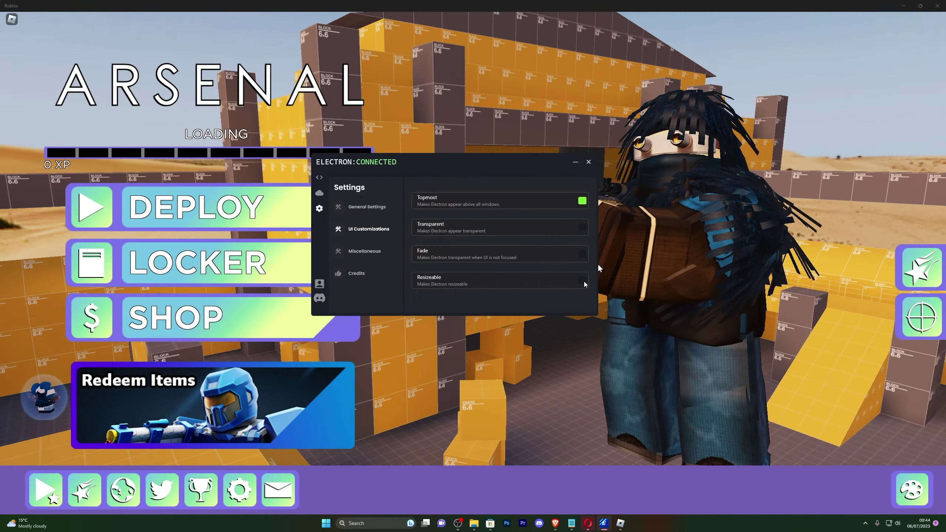
left_click(581, 280)
Test resizing the executor window, then browse the Miscellaneous and Credits settings pages.
mouse_move(598, 315)
left_mouse_down()
mouse_move(635, 341)
mouse_move(598, 315)
left_mouse_up()
left_click(345, 251)
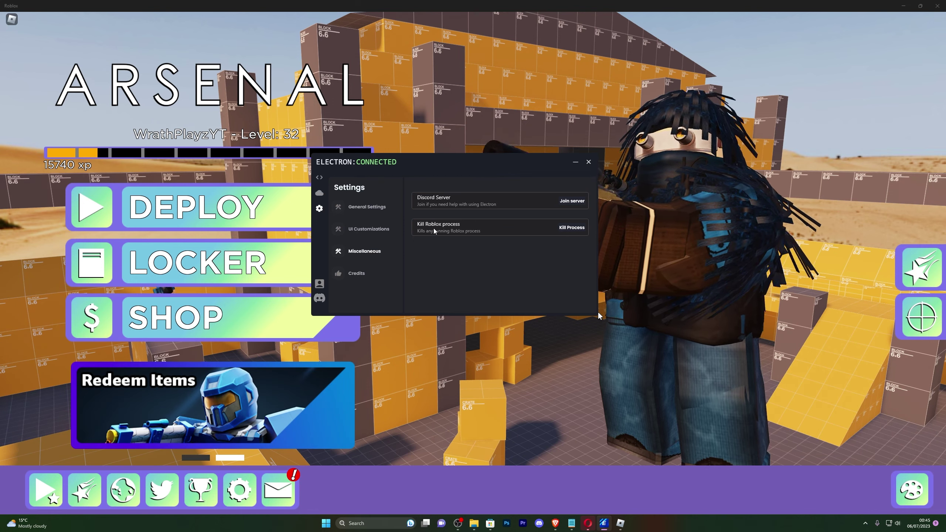
left_click(356, 273)
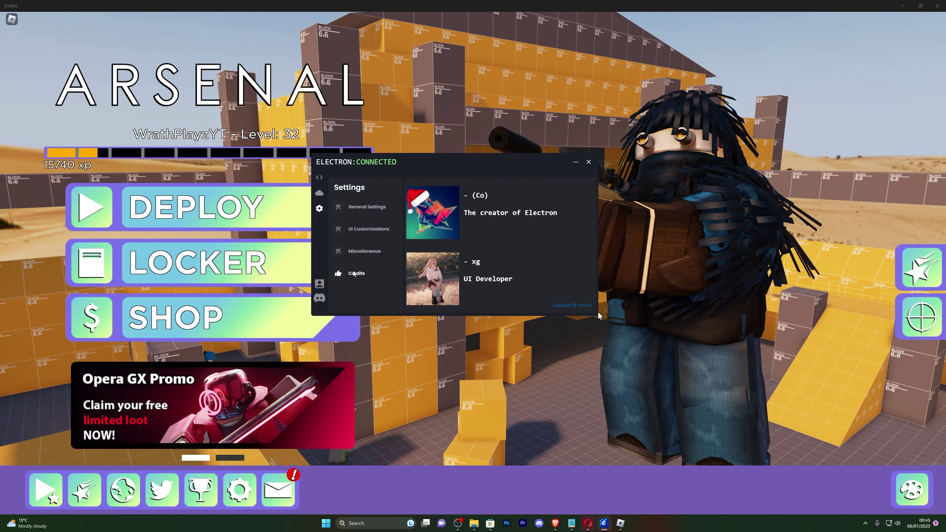
left_click(572, 523)
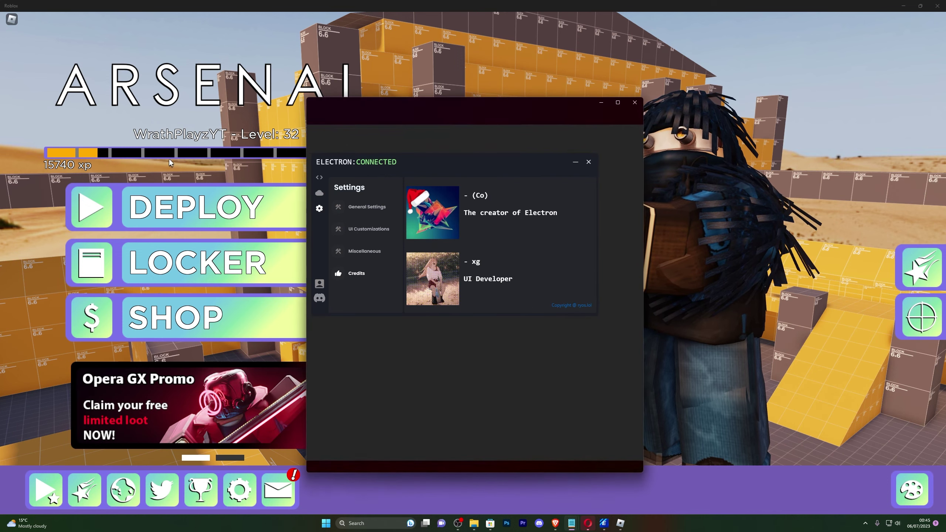
Paste the NIGHT HUB loadstring from Notepad into Electron's Main tab and move Electron to the upper right.
key("ctrl+a")
left_click(320, 177)
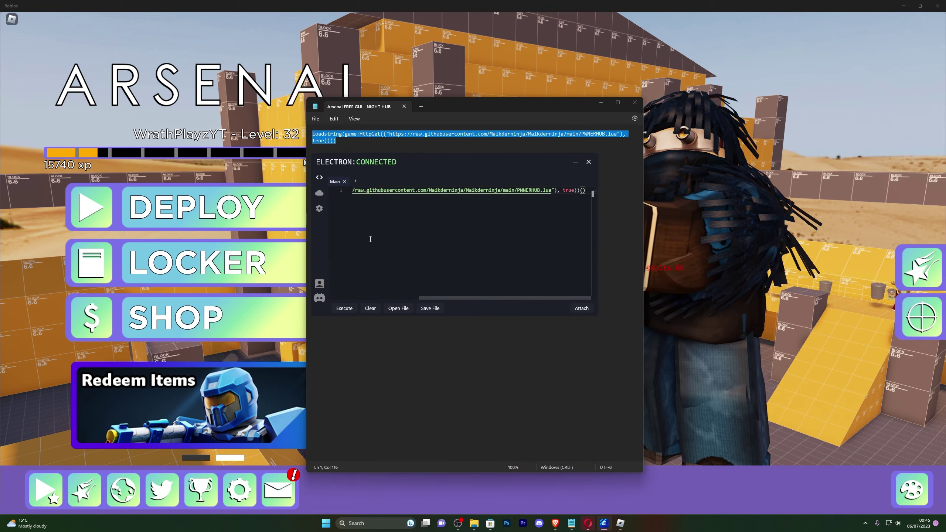
left_click(669, 241)
left_click_drag(509, 161, 833, 90)
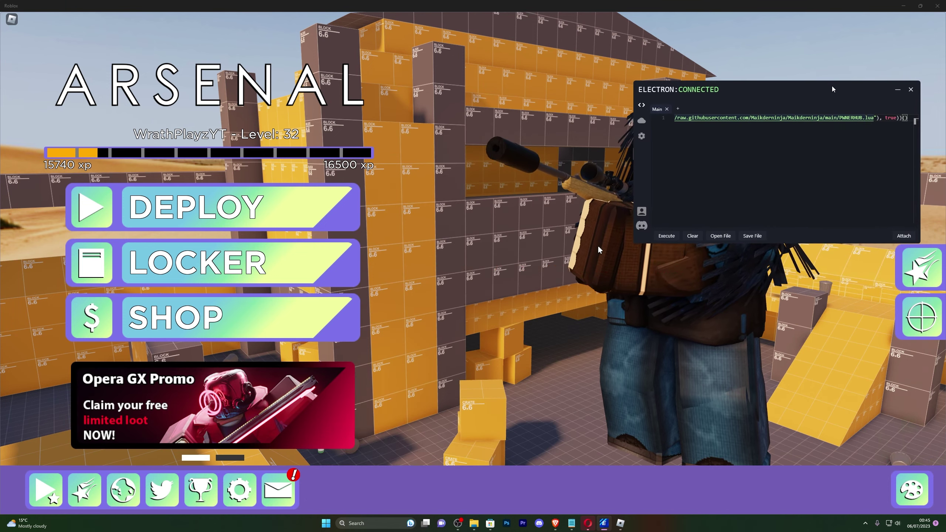